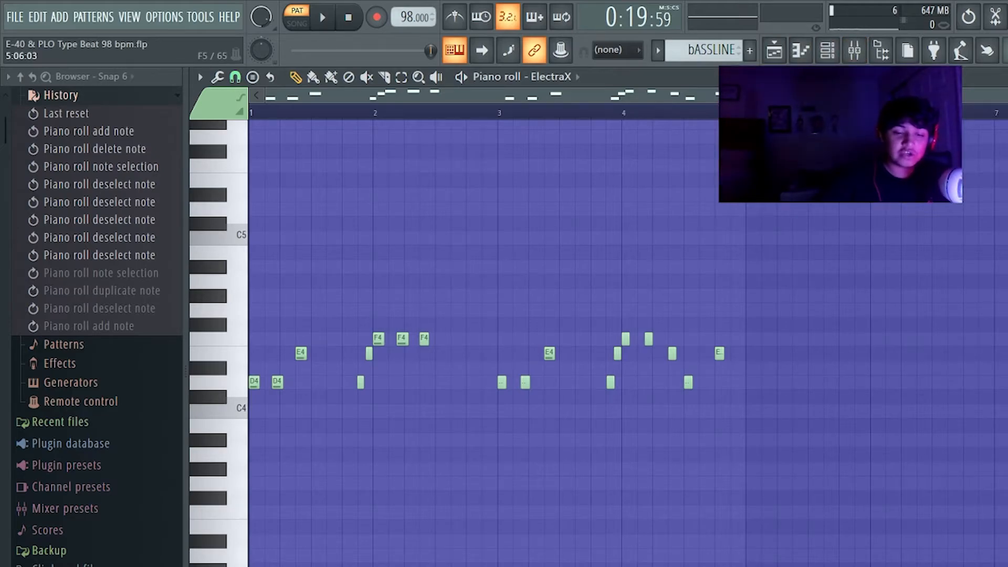
Step: Open the dialog for loading an existing project
key(ctrl+o)
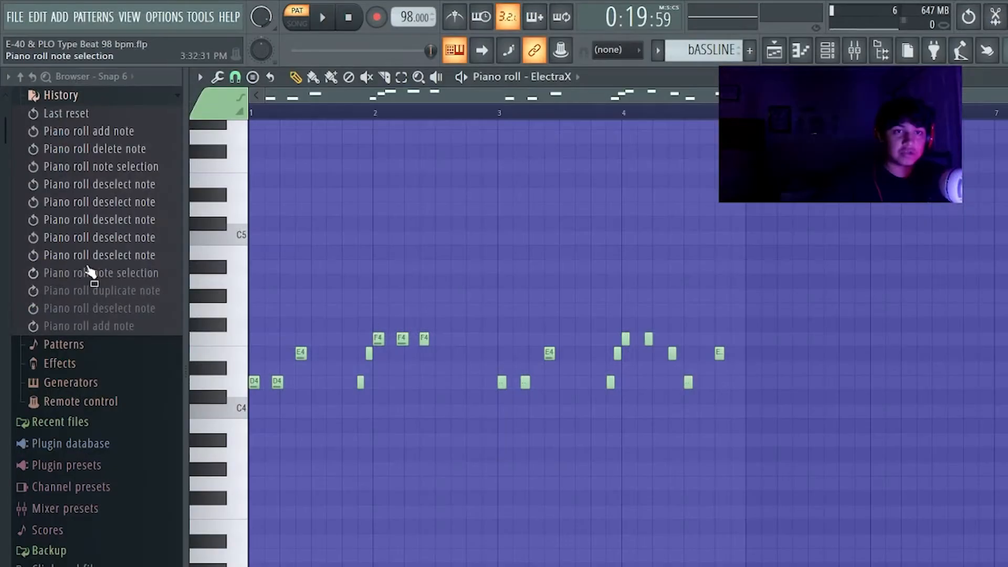
click(18, 16)
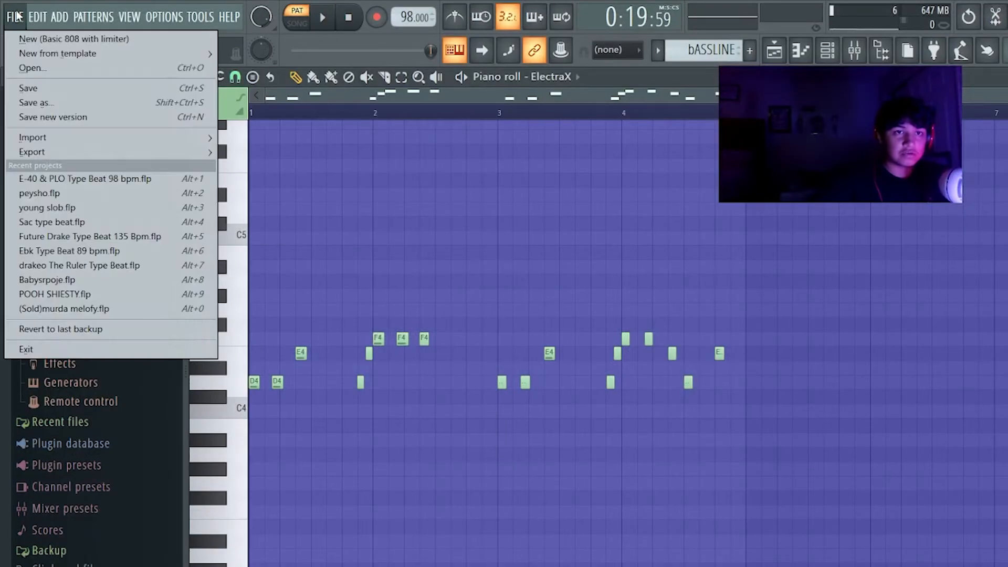
click(43, 68)
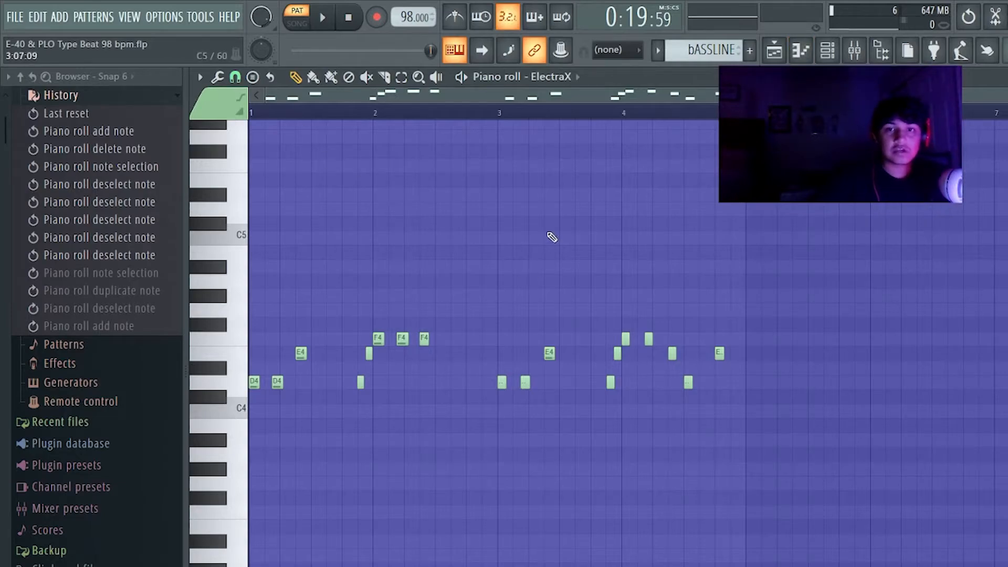
Step: Add three rising notes, G4, G#4 and A#4, from the second half of bar 2 to the start of bar 3
click(406, 352)
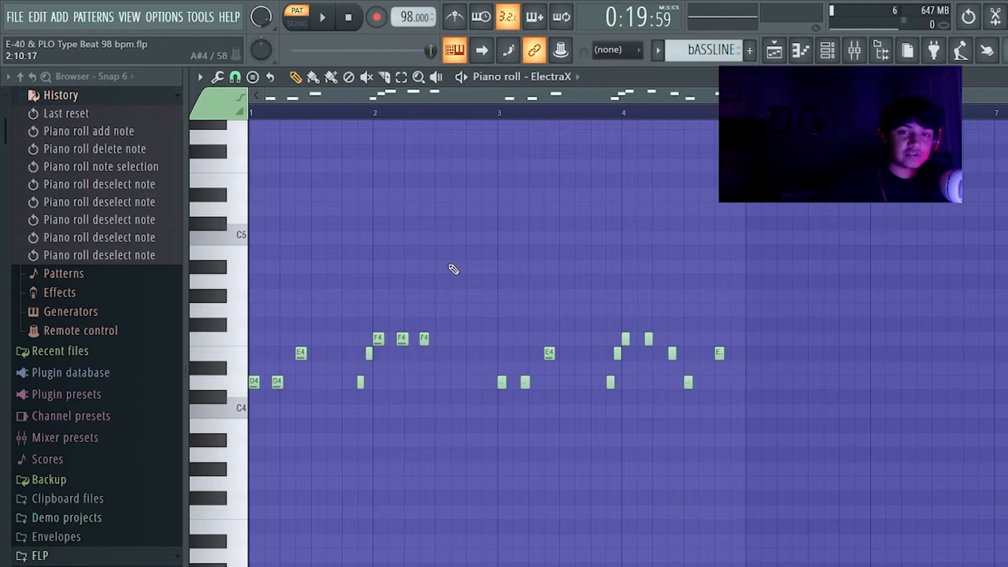
click(439, 310)
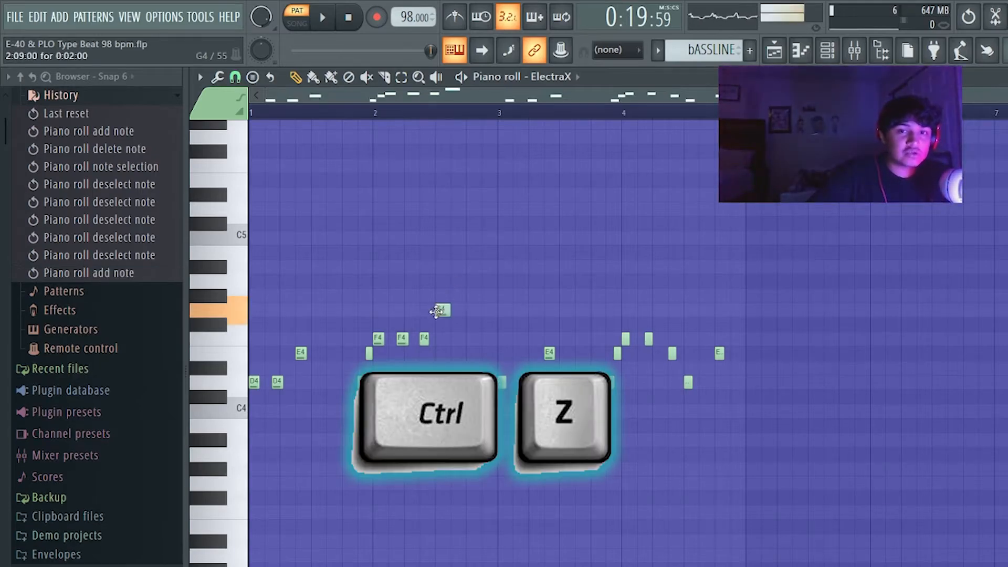
click(470, 298)
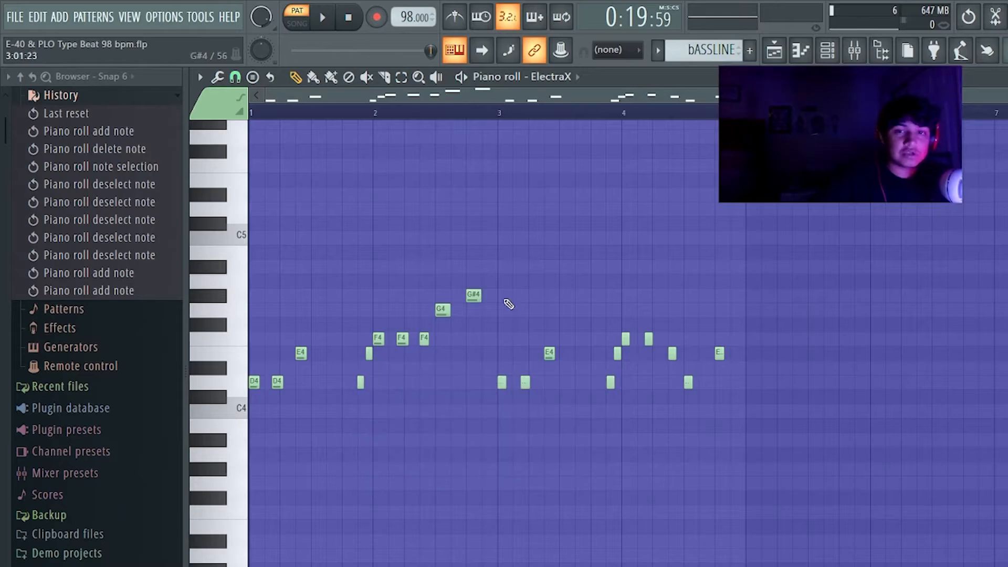
click(501, 266)
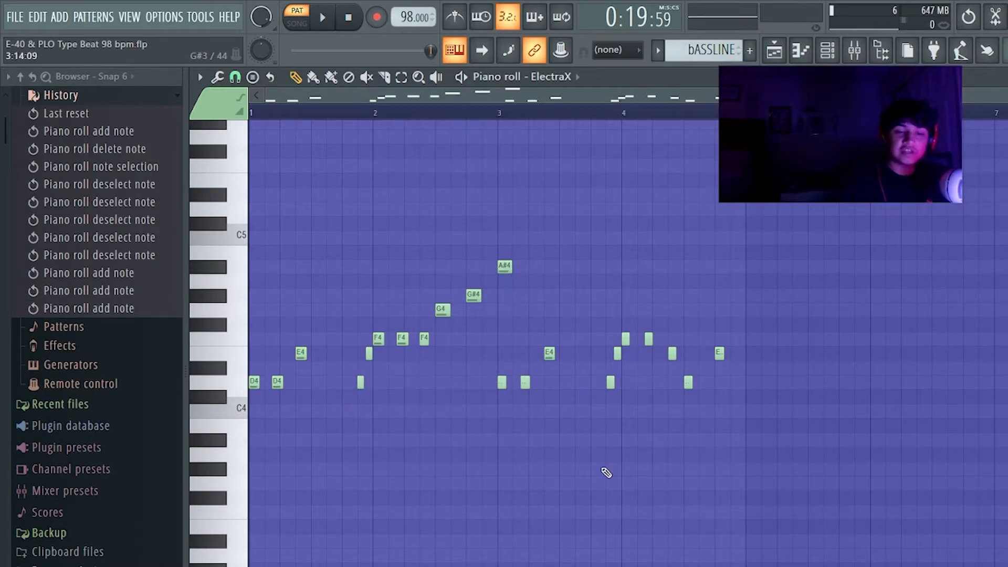
Step: Undo the three added notes and step further back through the earlier note deselections
key(ctrl+z)
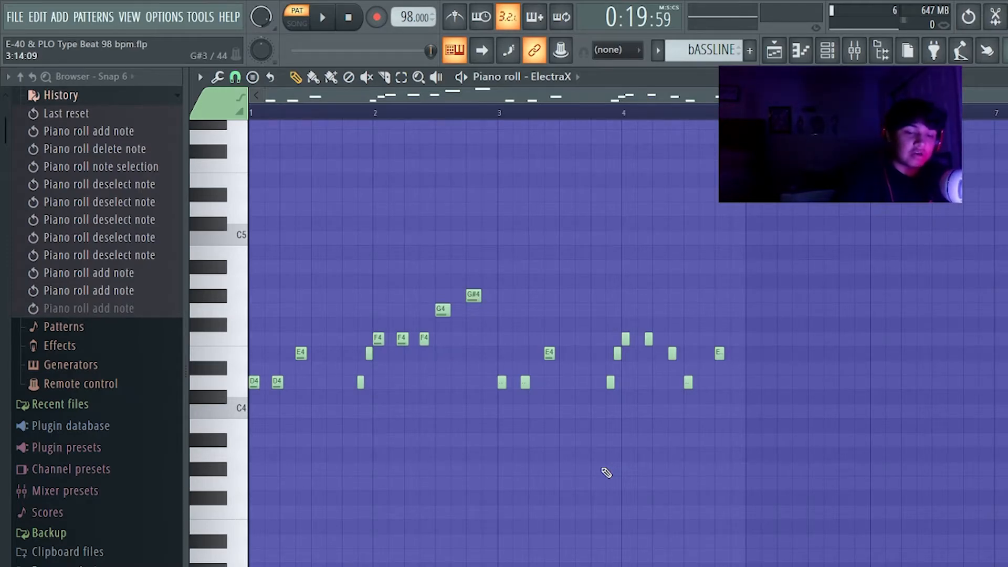
key(ctrl+alt+z)
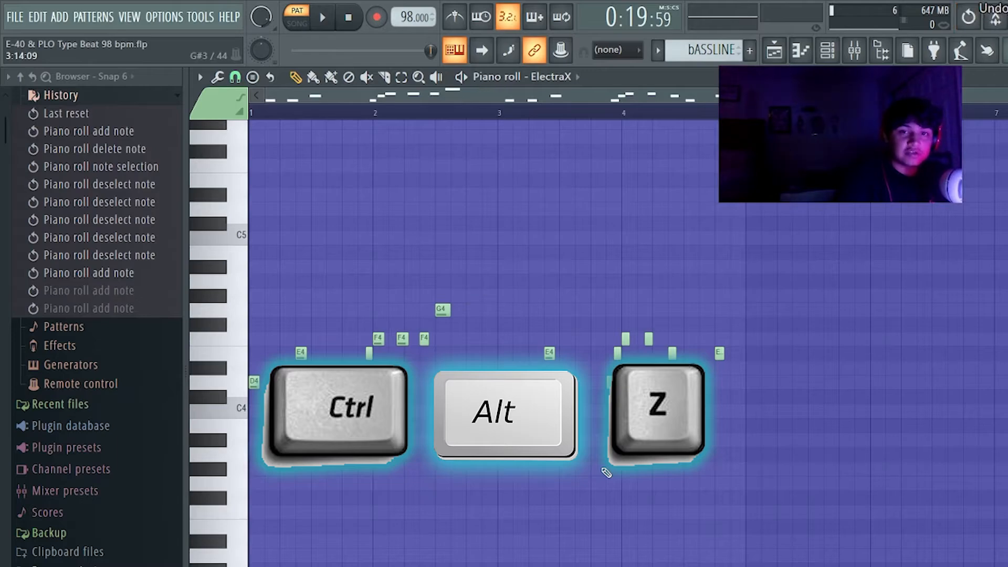
key(ctrl+alt+z)
key(ctrl+alt+z)
key(ctrl+alt+z)
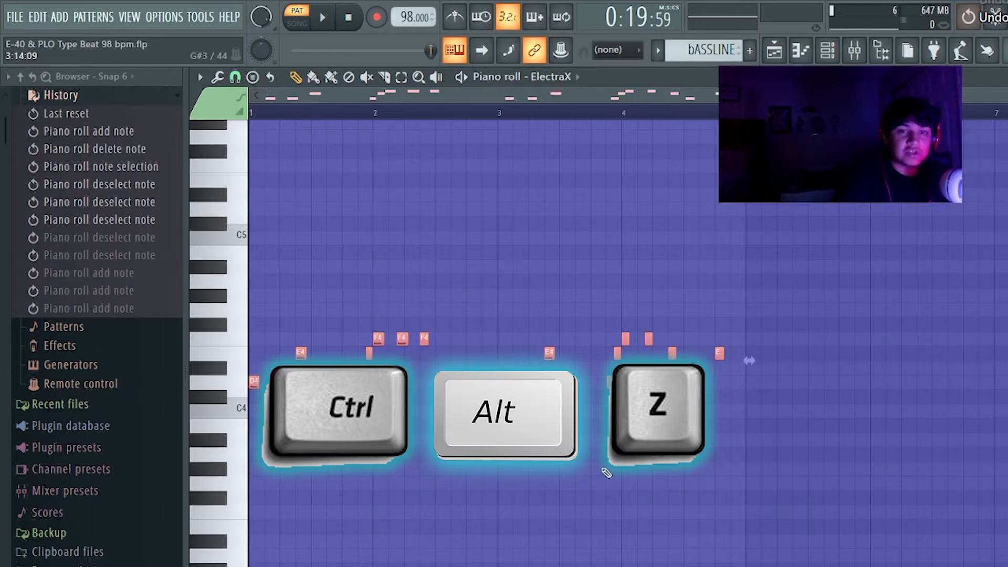
key(ctrl+alt+z)
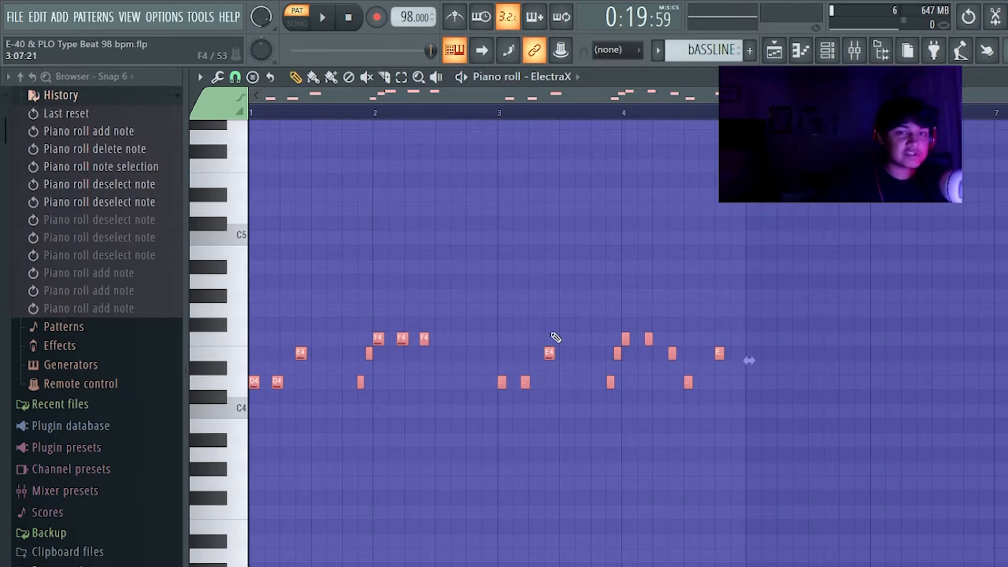
Step: Box-select every note of the bassline with the Select tool, and clear the selection
click(517, 298)
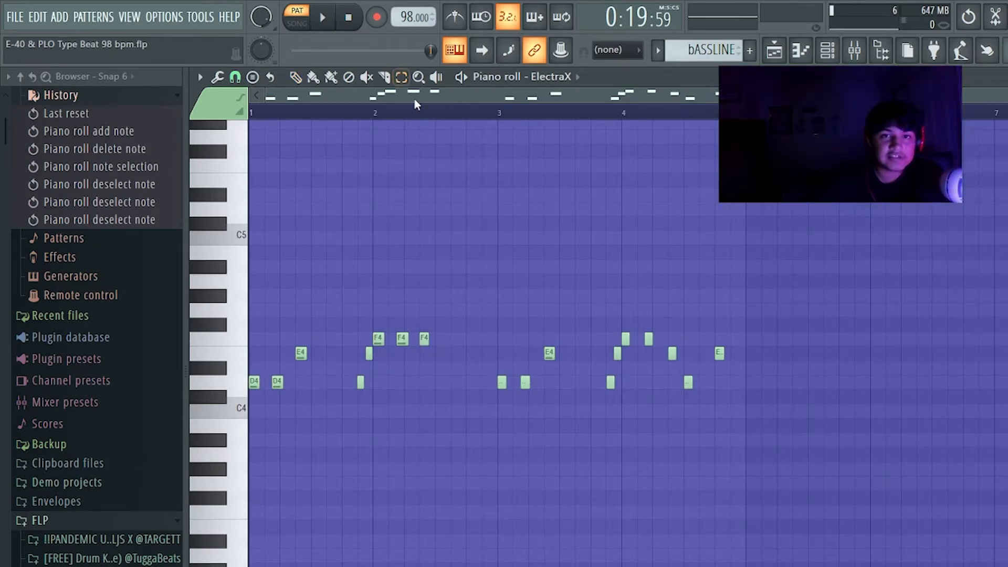
drag(771, 261, 247, 434)
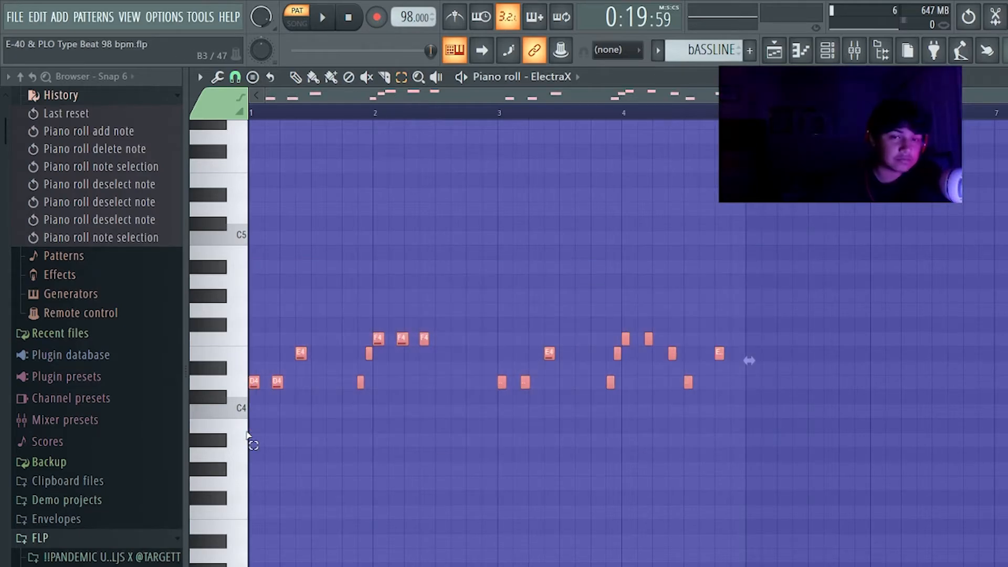
click(402, 278)
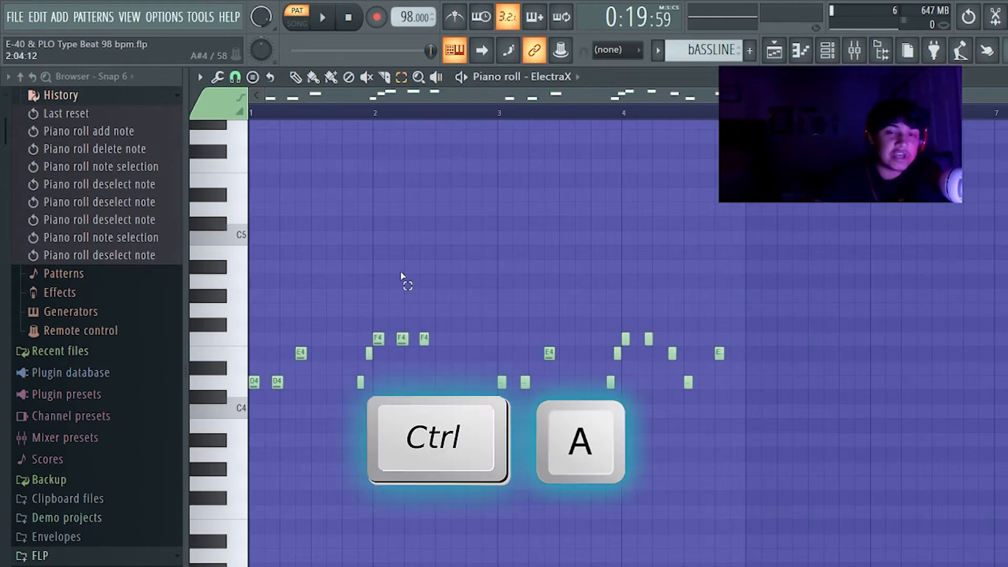
Step: Select all the bassline notes and duplicate them into bars 5 to 8
key(ctrl+a)
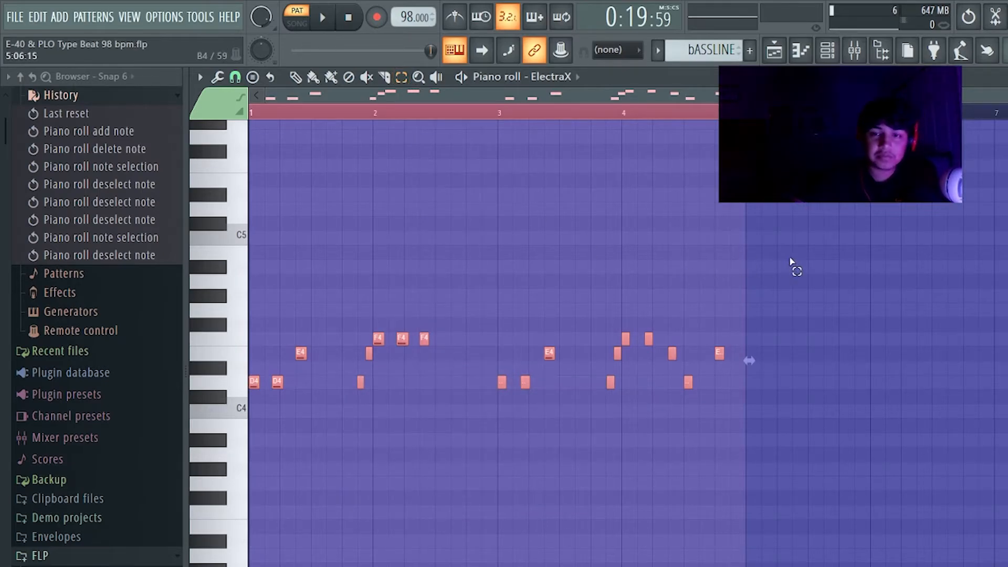
drag(789, 257, 226, 470)
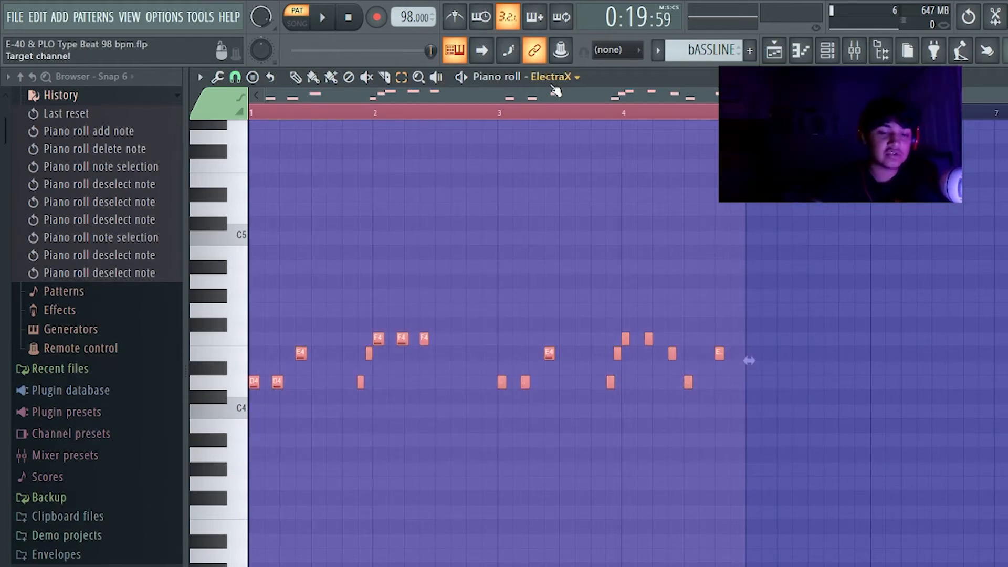
click(575, 195)
key(ctrl+a)
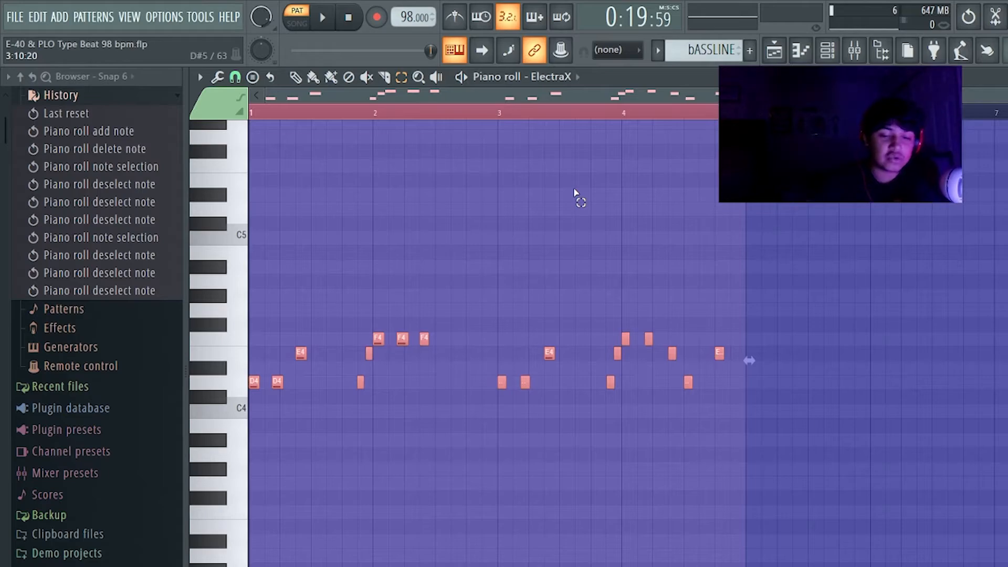
key(ctrl+b)
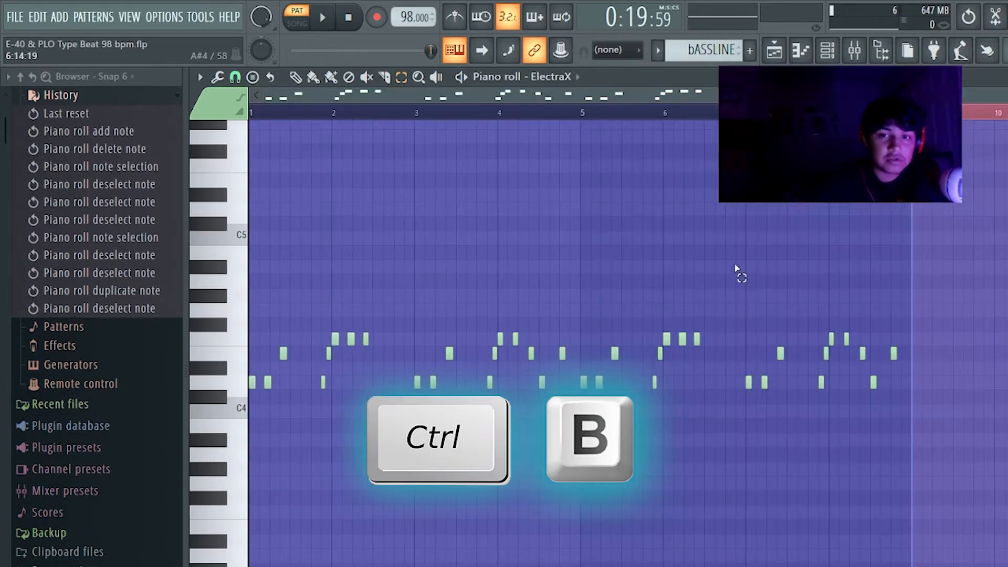
Step: Try duplicating only the box-selected notes of bars 1 to 4, and undo the duplication
drag(577, 234, 243, 210)
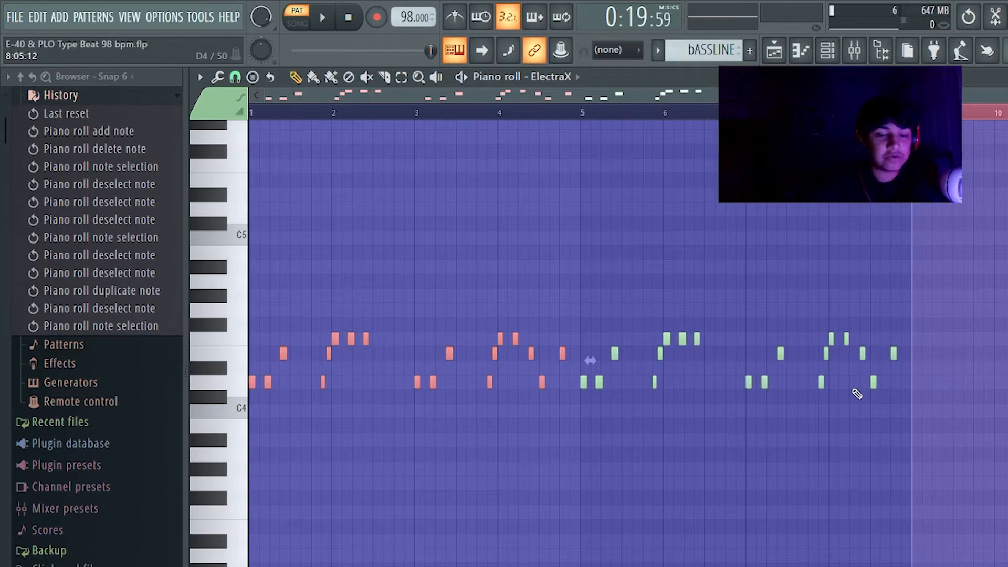
key(ctrl+b)
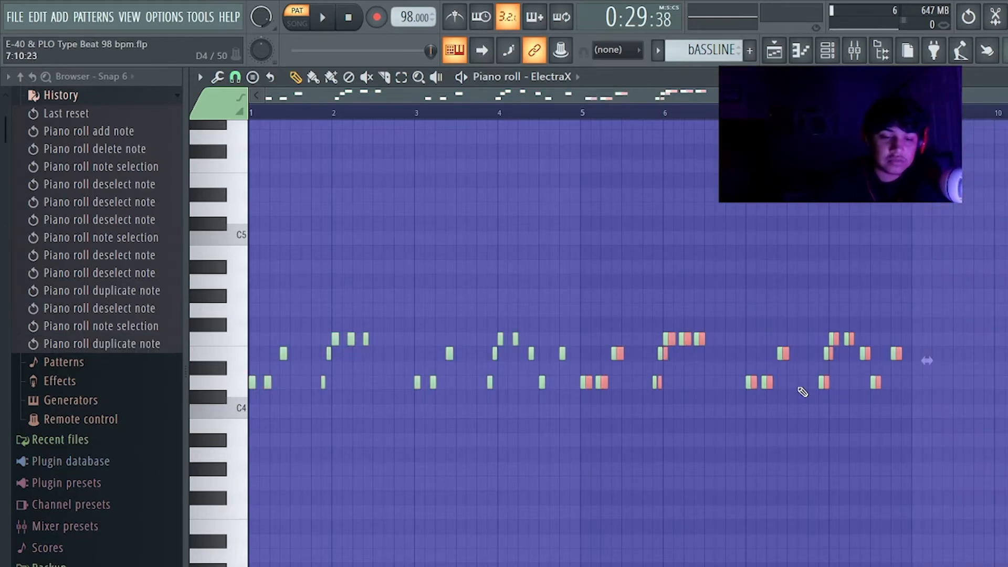
key(ctrl+z)
key(ctrl+z)
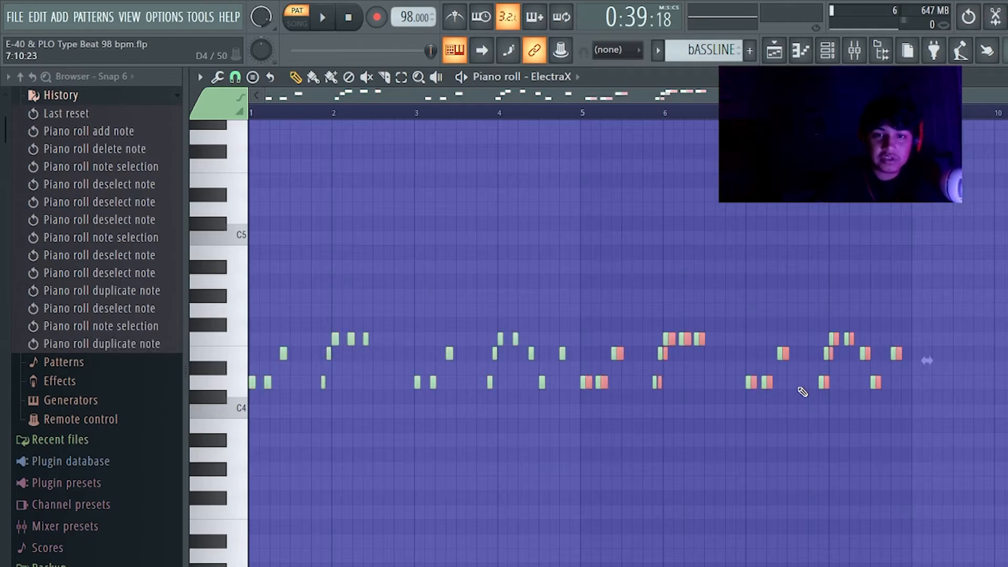
key(ctrl+z)
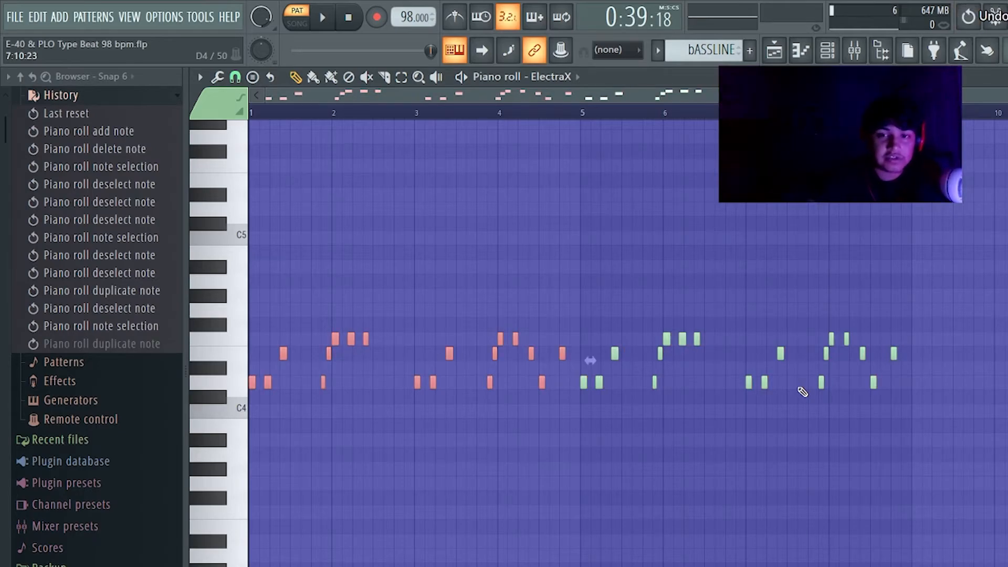
Step: Delete all the duplicated notes in bars 5 to 8, leaving the original four-bar bassline
click(813, 336)
right_click(780, 353)
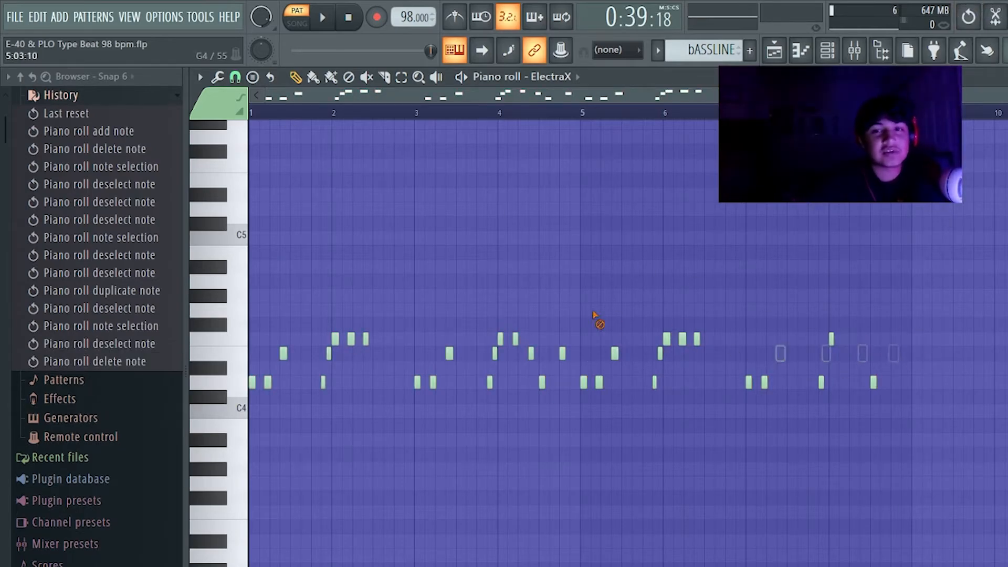
right_click(599, 382)
right_click(759, 383)
right_click(821, 382)
right_click(873, 383)
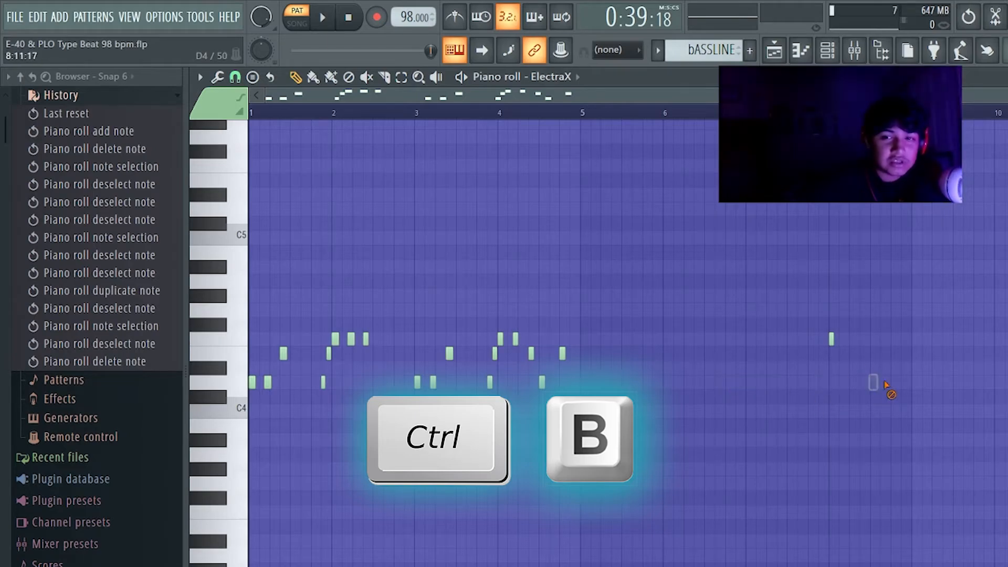
right_click(831, 338)
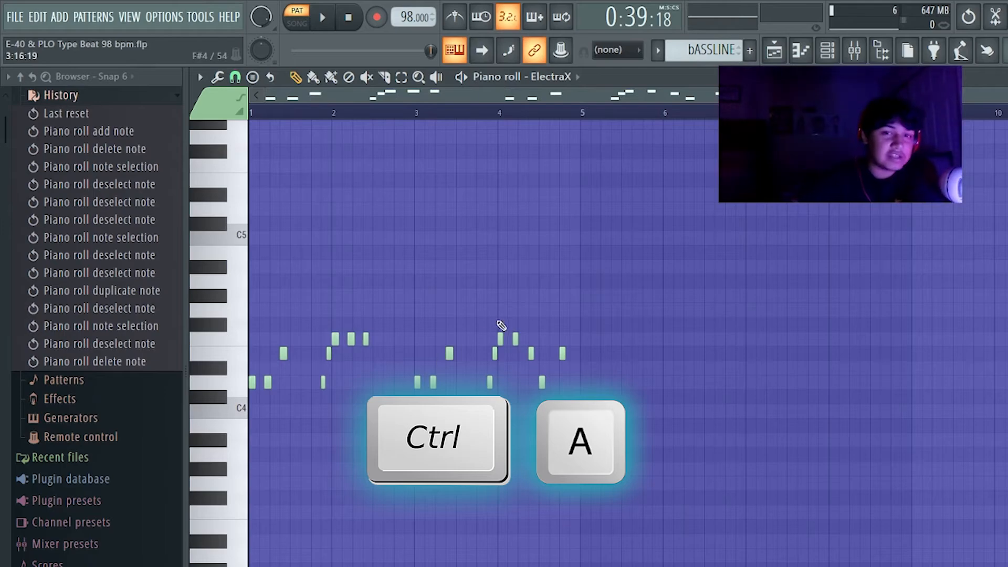
Step: Select everything in the four-bar bassline
key(ctrl+a)
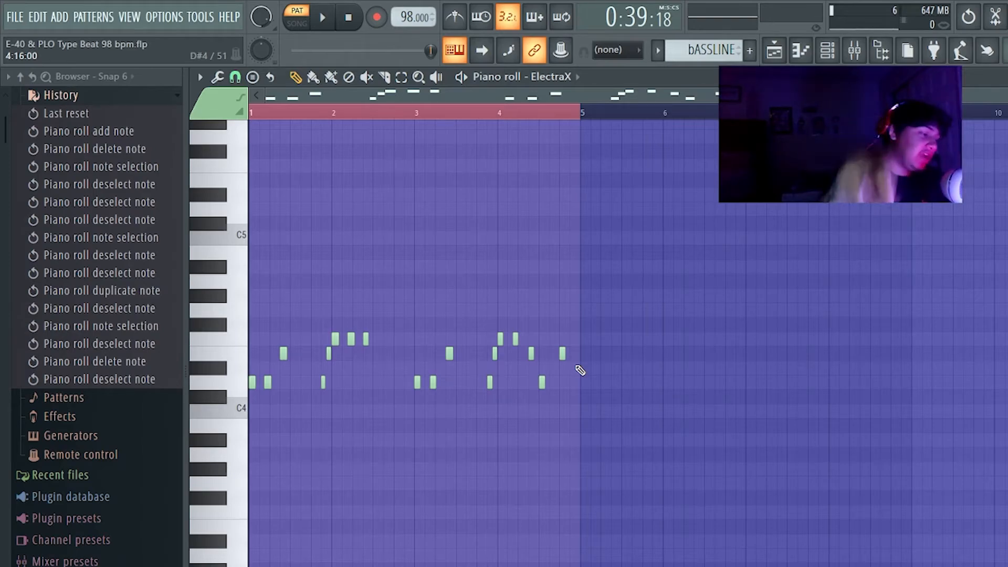
Step: Show the playlist and display the channel rack over it
key(F5)
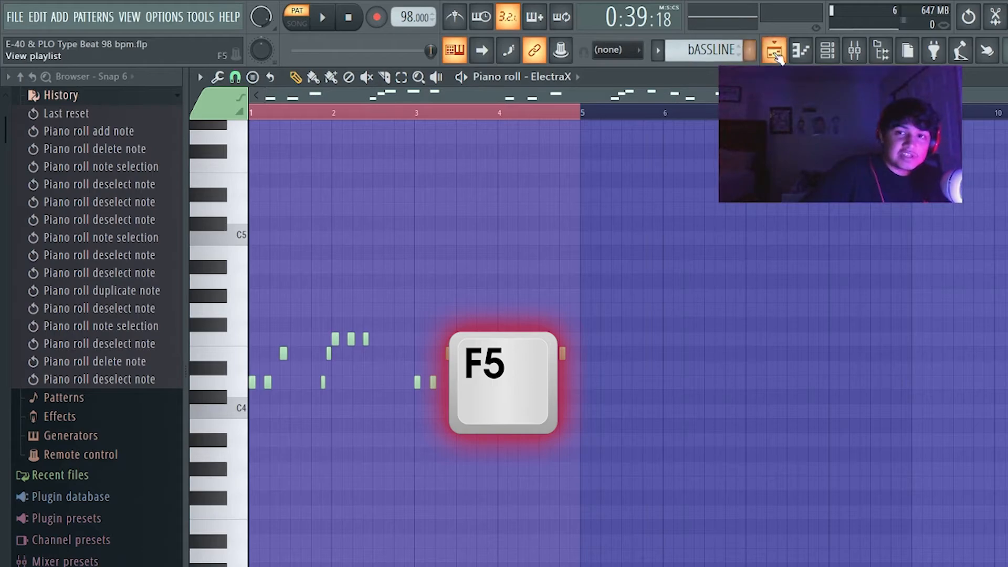
click(776, 53)
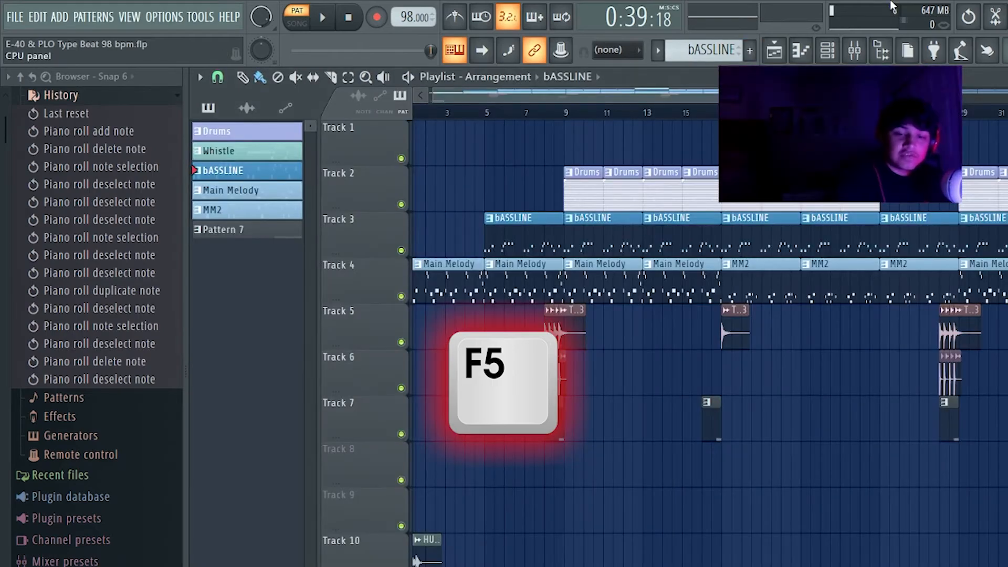
key(F6)
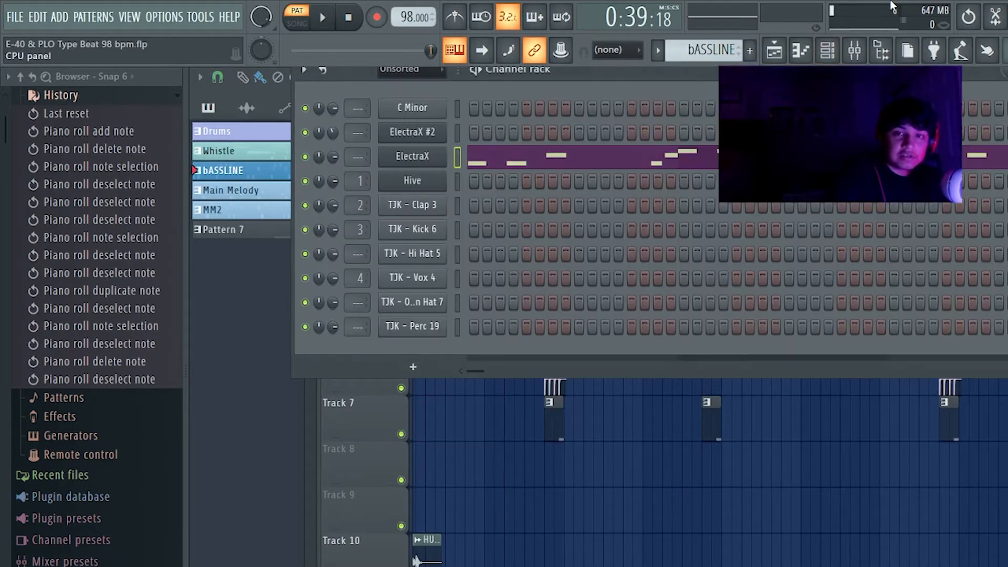
key(F6)
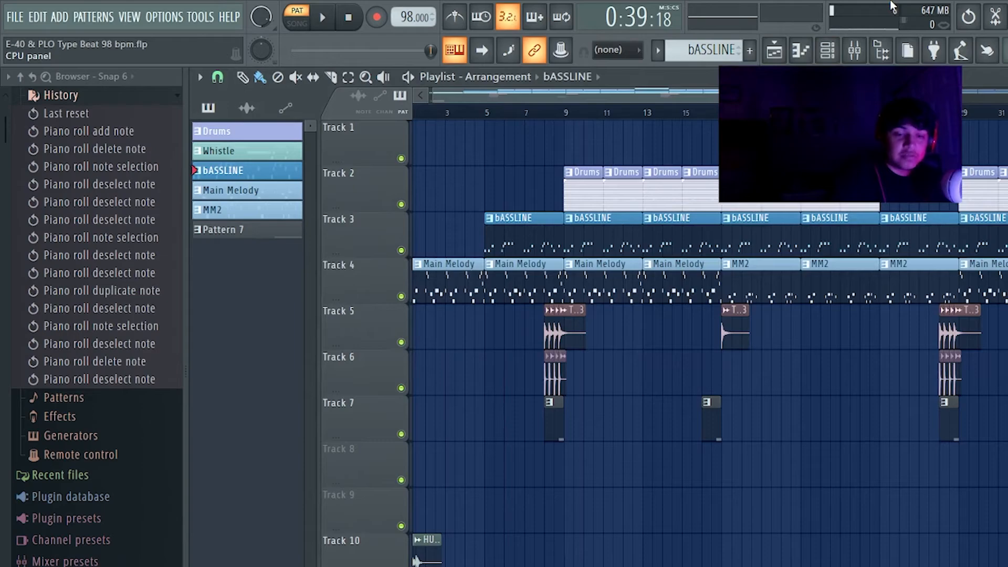
key(F6)
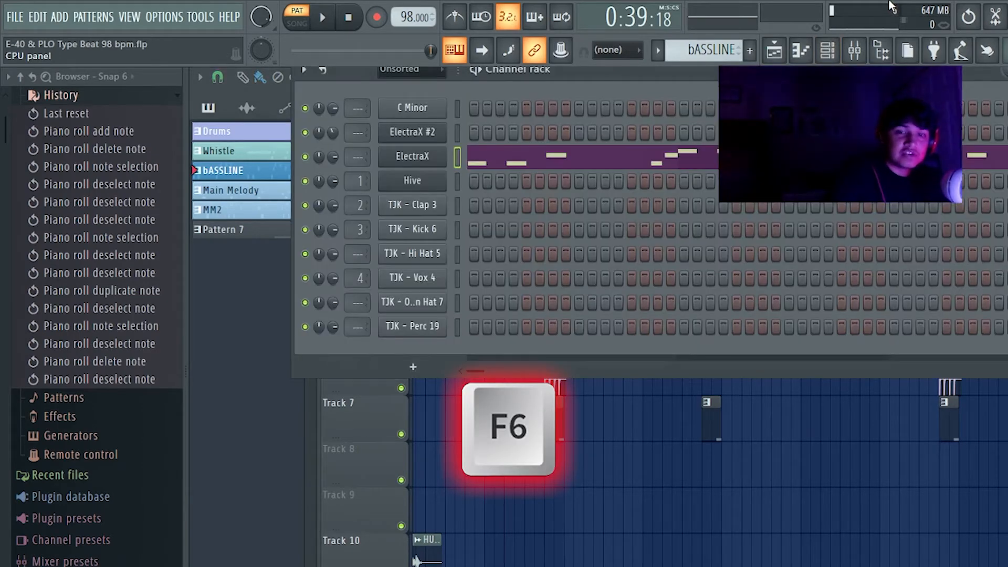
Step: Show the ElectraX piano roll, and switch to the mixer
key(F7)
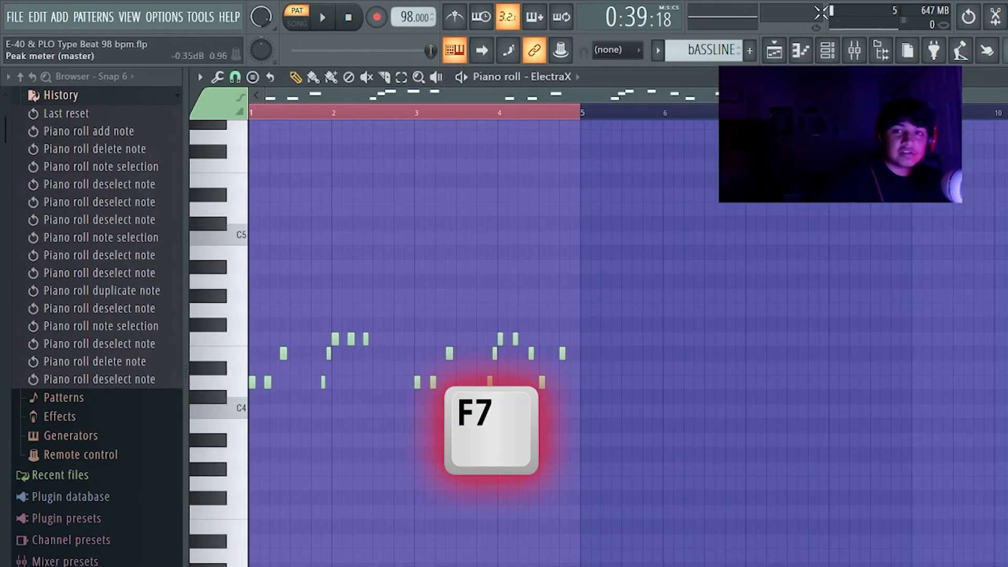
key(F9)
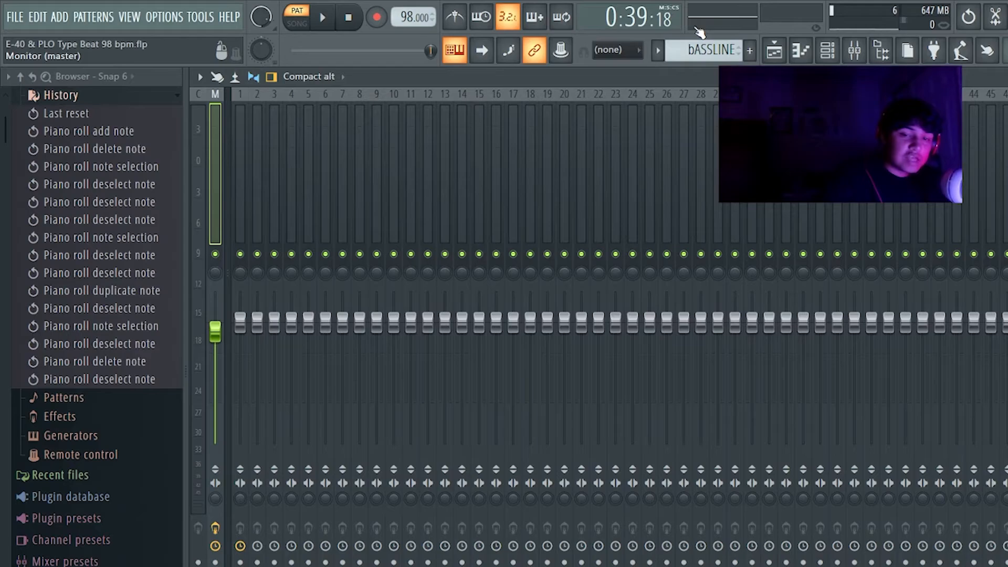
Step: Bring up the plugin picker to view the available instruments and effects
key(F8)
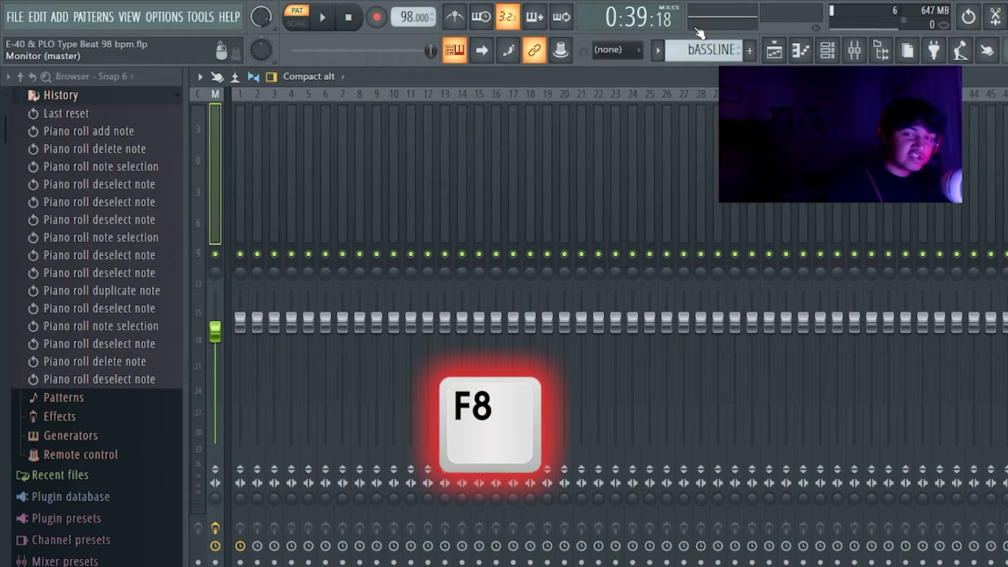
key(F9)
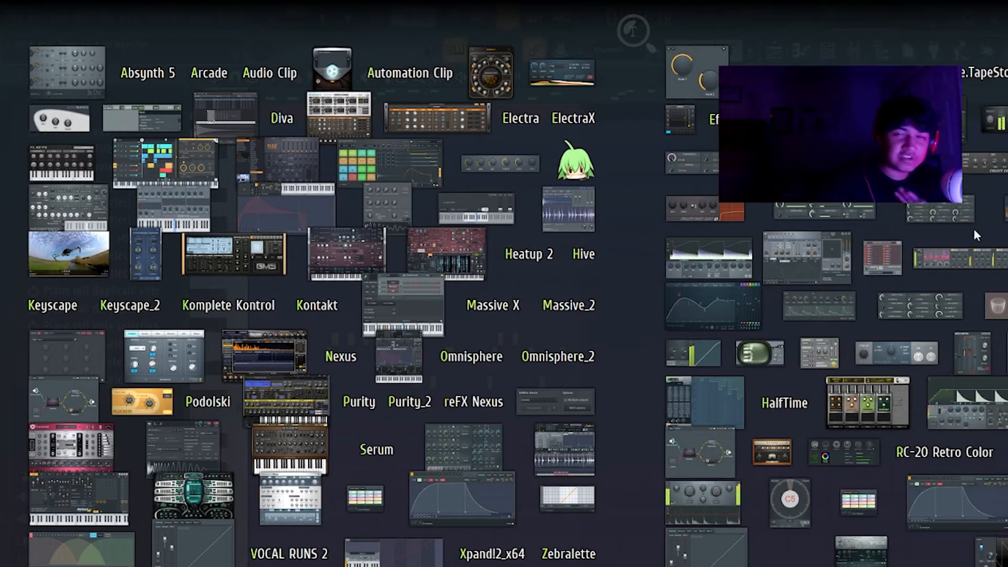
Step: Close the plugin picker and select all the bassline notes in the ElectraX piano roll
key(Escape)
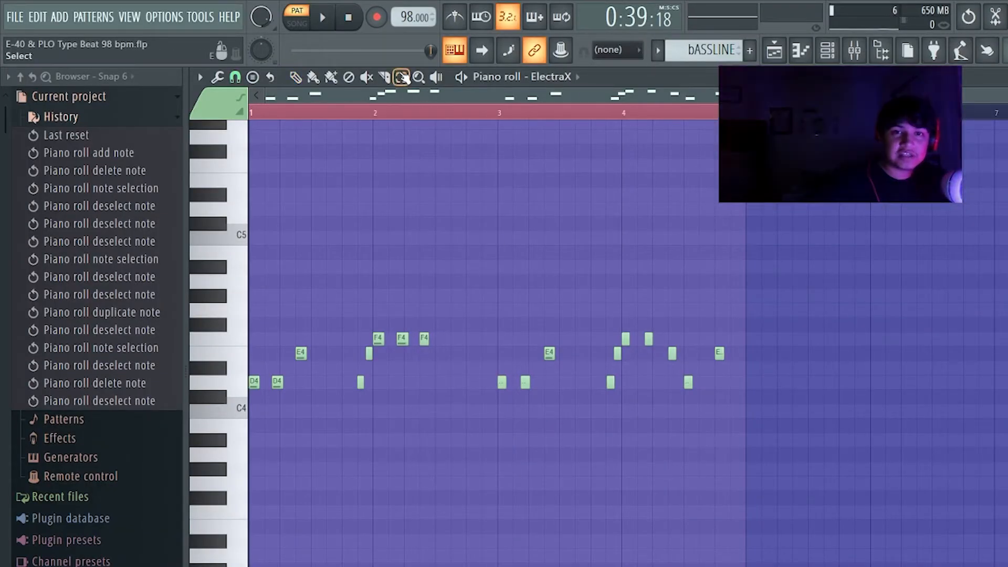
click(402, 78)
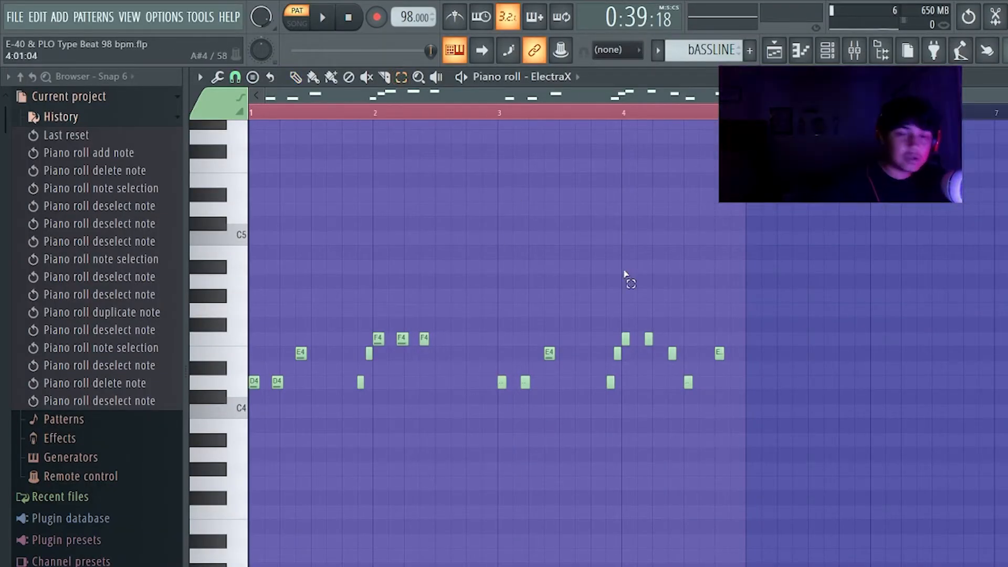
click(764, 290)
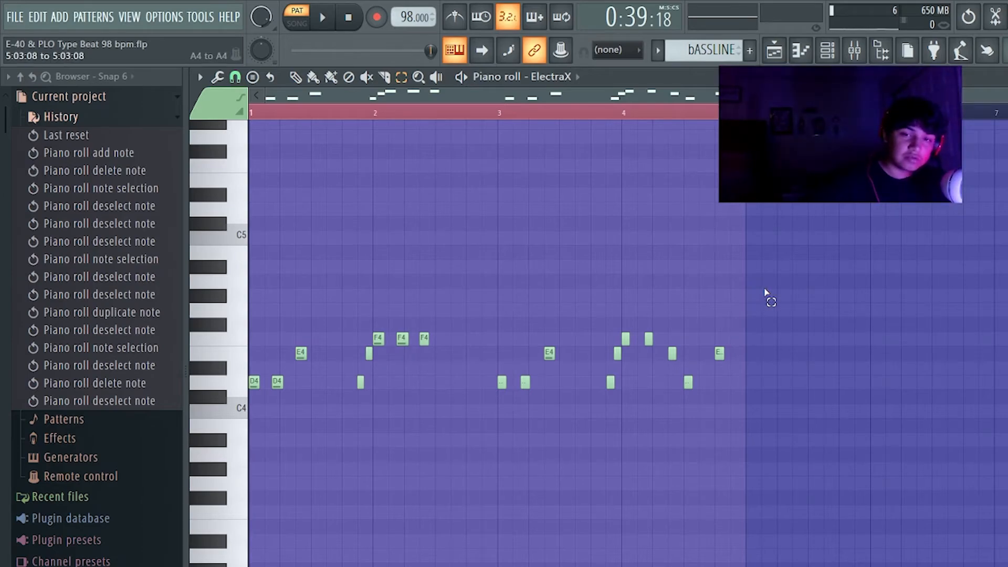
drag(765, 290, 62, 522)
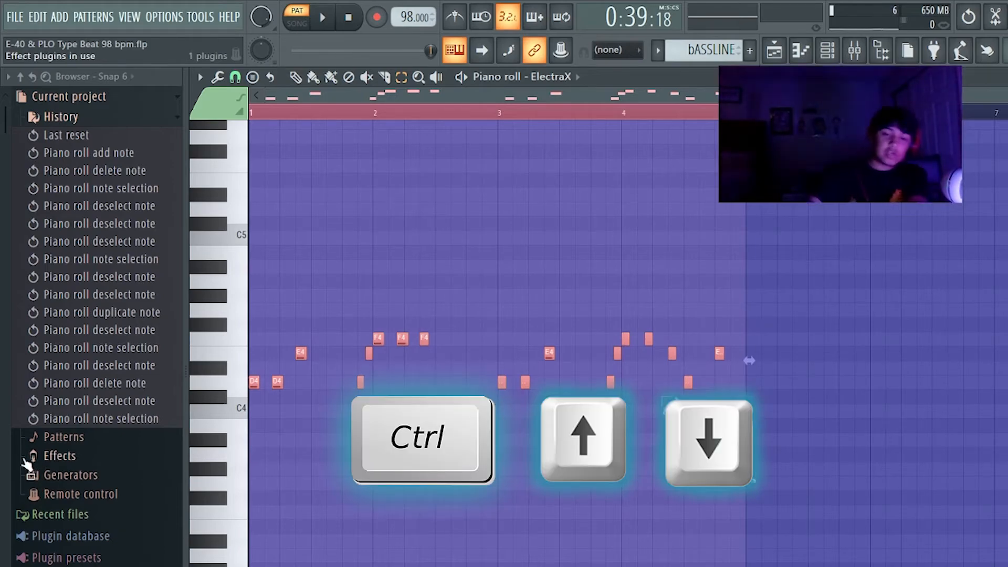
Step: Transpose the selected bassline notes up and down by whole octaves, ending at their starting pitch
key(ctrl+Up)
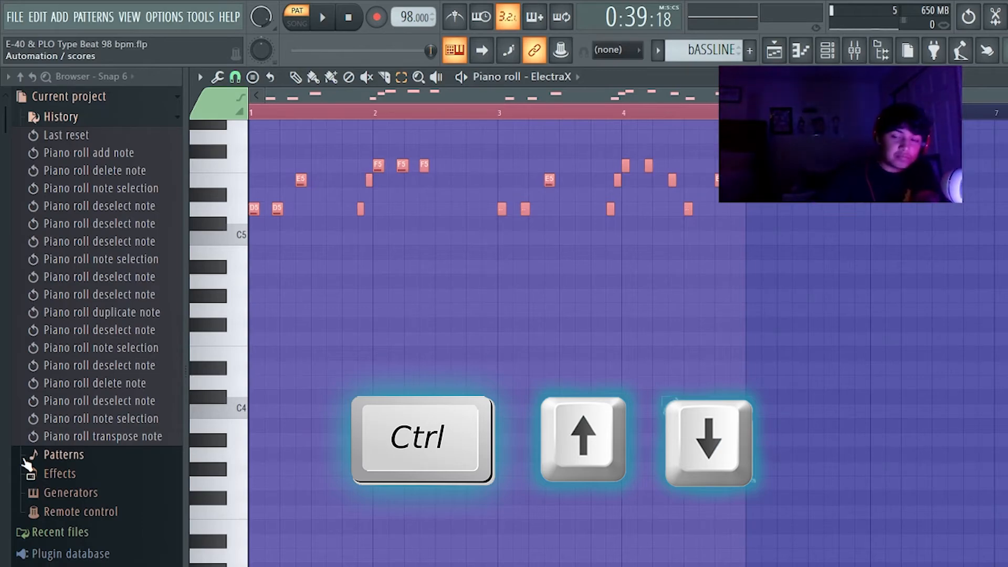
key(ctrl+Down)
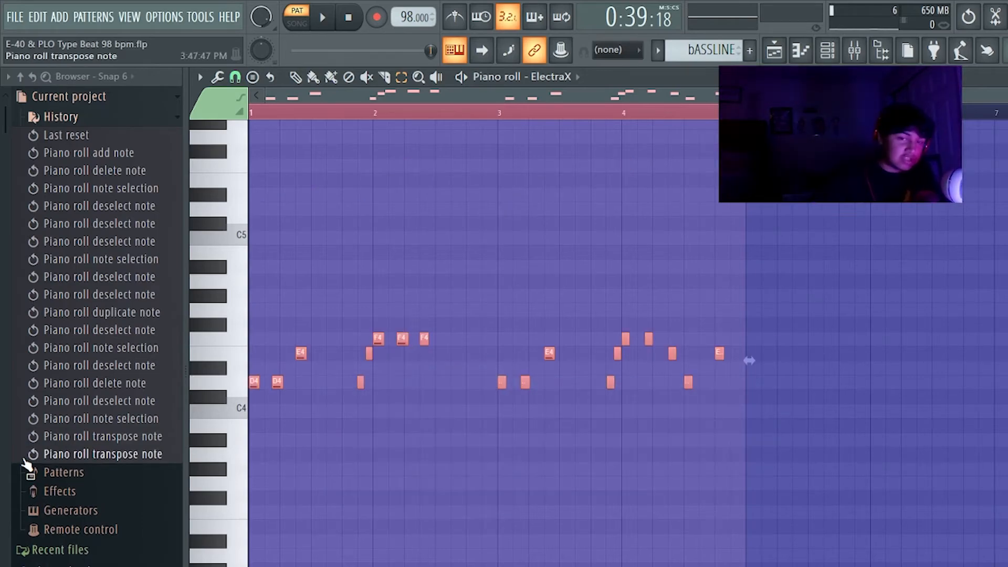
key(ctrl+Down)
key(ctrl+Up)
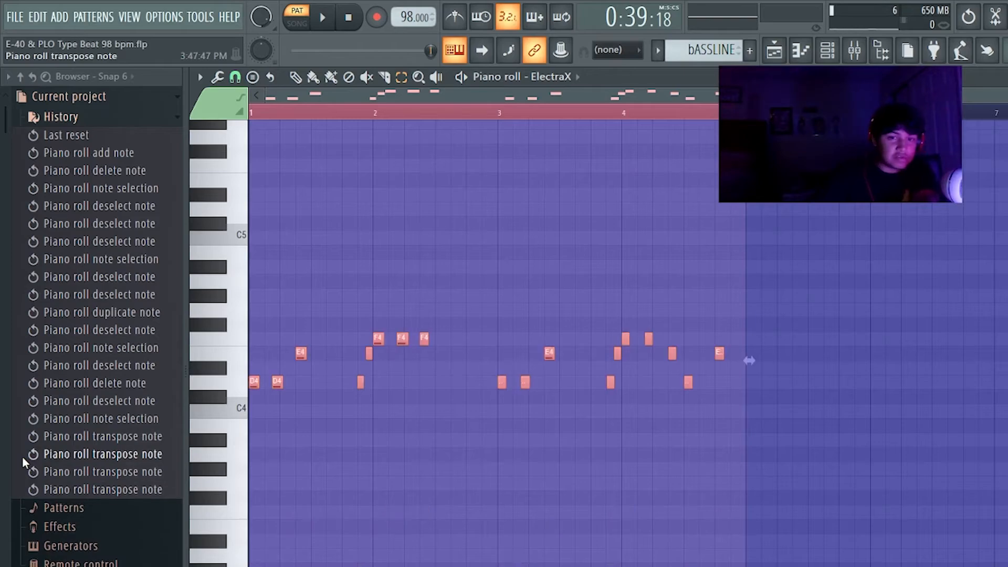
key(ctrl+Up)
key(ctrl+Down)
Step: Shift the selected bassline notes down by semitones and back up to their starting pitch
key(shift+Down)
key(shift+Down)
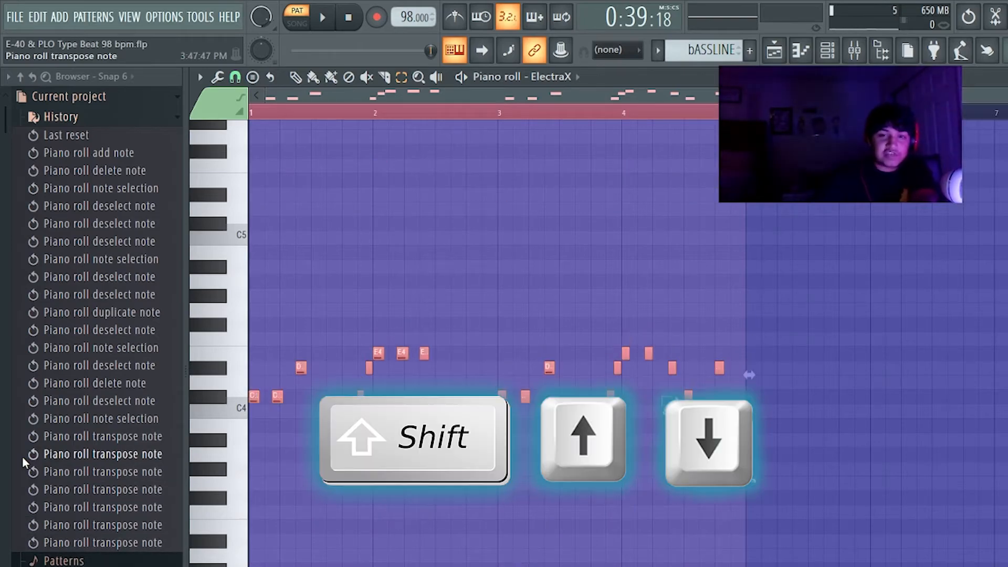
key(shift+Up)
key(shift+Up)
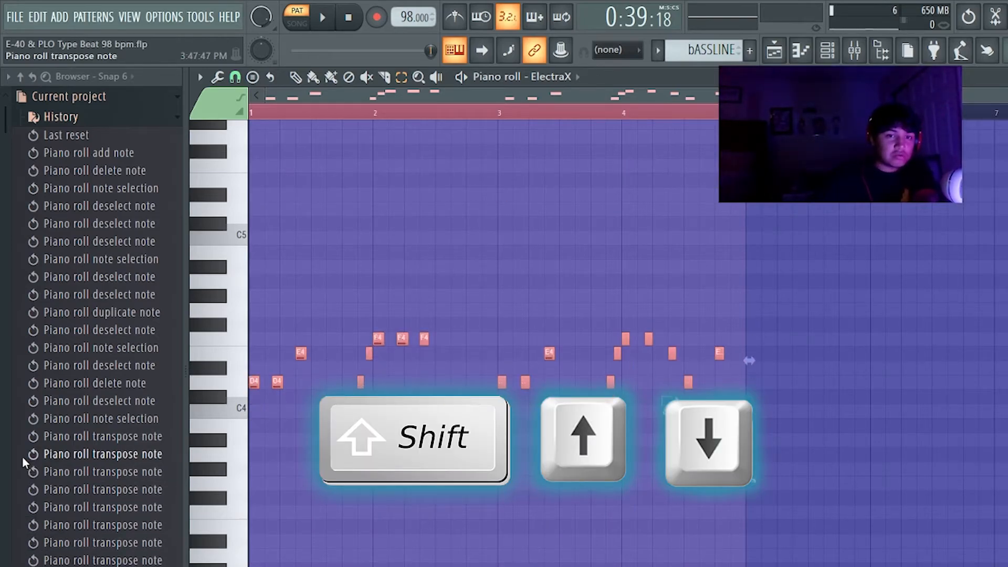
Step: Undo the semitone shifts and the last octave transposition of the bassline notes
key(ctrl+z)
key(ctrl+z)
key(ctrl+z)
key(ctrl+z)
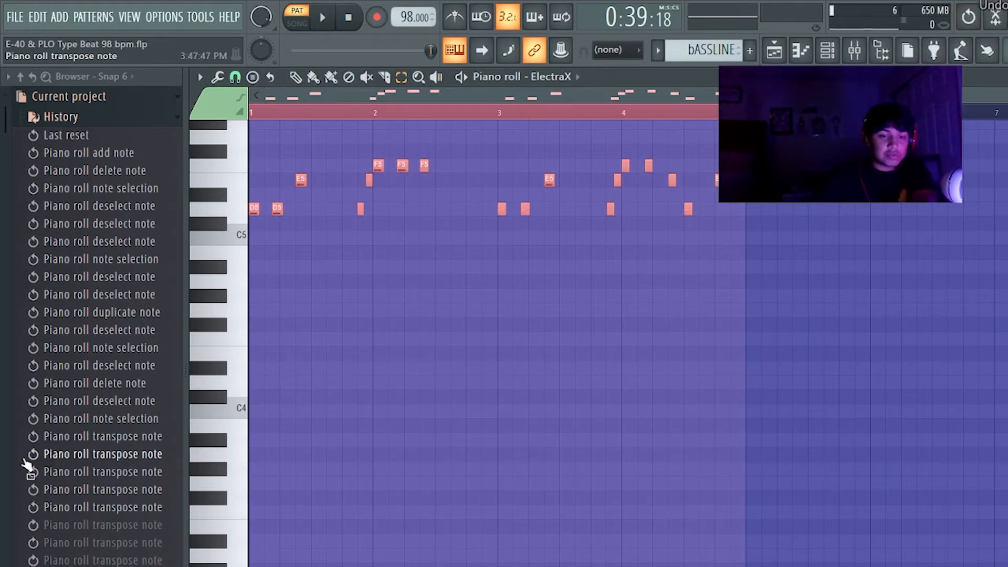
Step: Transpose the selected bassline notes down three semitones
key(shift+Down)
key(shift+Down)
key(shift+Down)
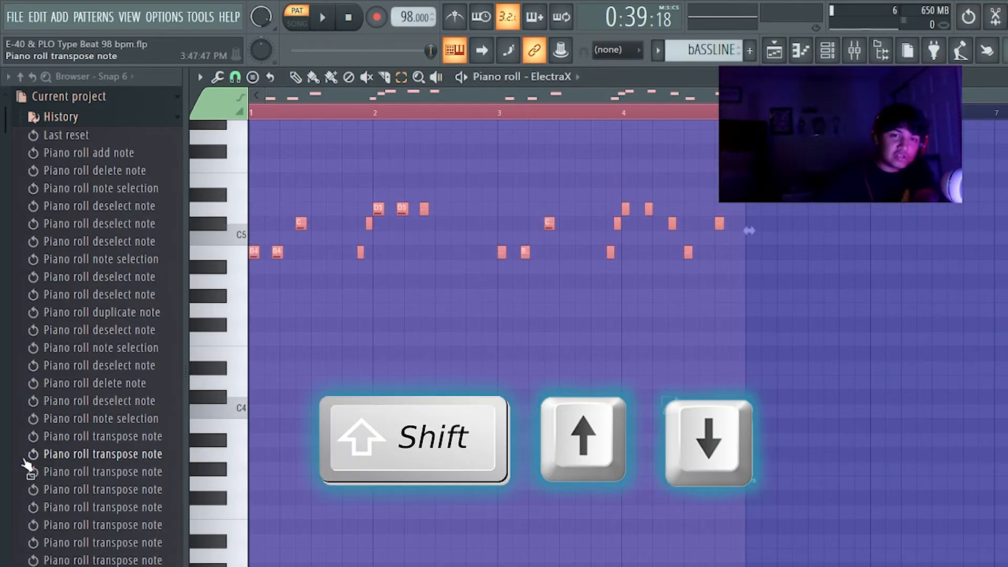
Step: Revert to the second transpose entry in the project history, deselect the notes, and transpose the whole bassline down one octave
click(32, 455)
scroll(23, 456, down, 1)
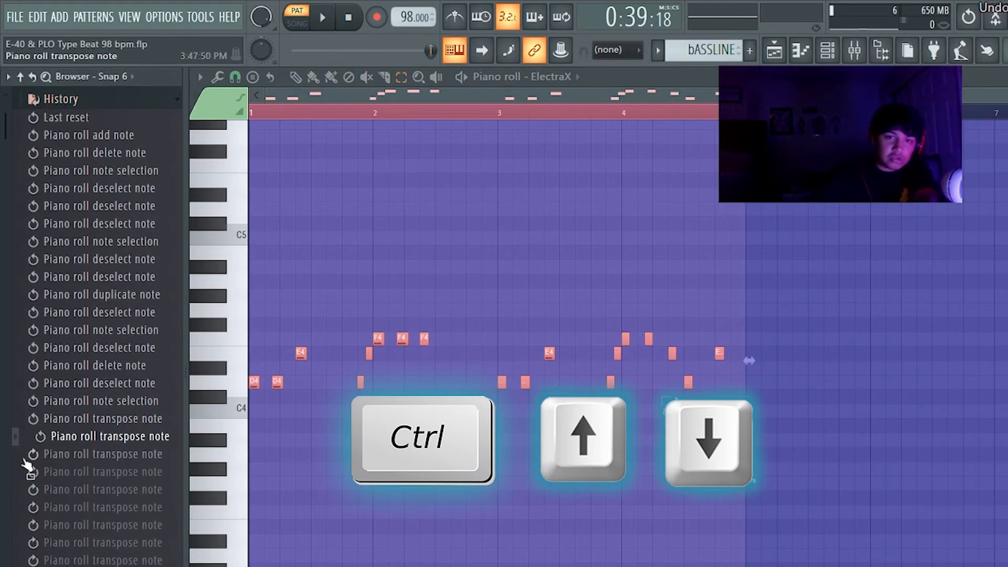
key(ctrl+d)
key(ctrl+Down)
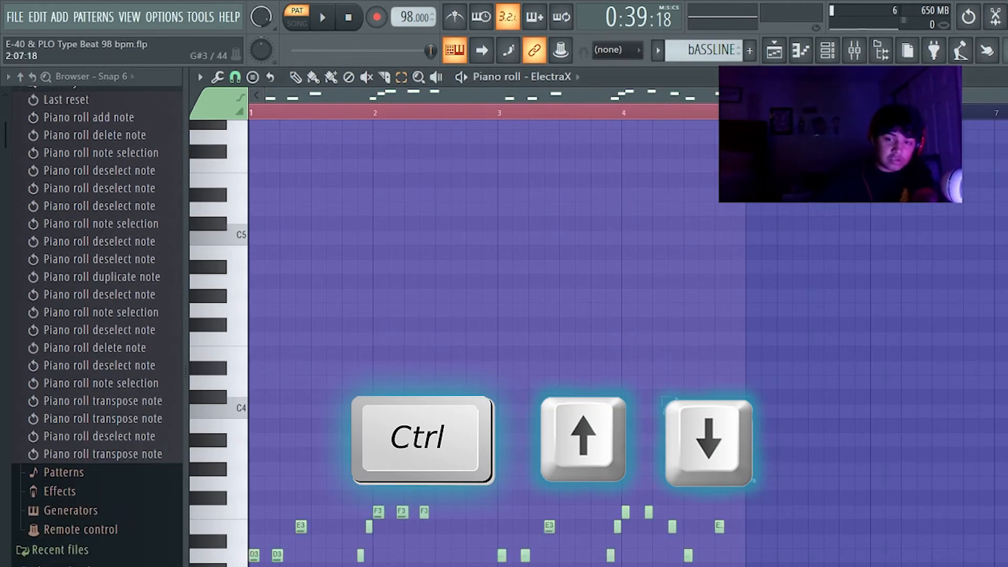
Step: Transpose the whole bassline up three octaves and back down three octaves
key(ctrl+Up)
key(ctrl+Up)
key(ctrl+Up)
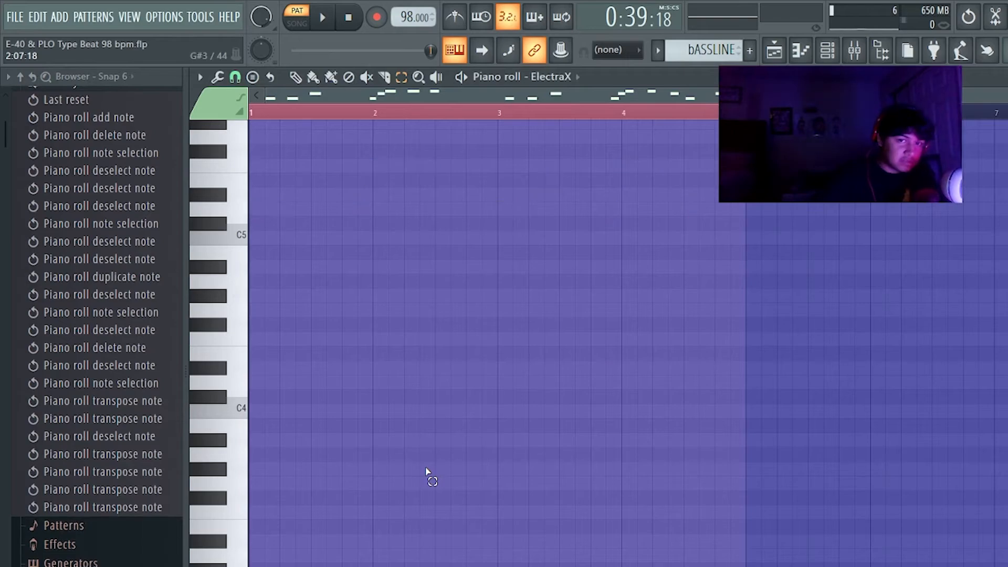
key(ctrl+Down)
key(ctrl+Down)
key(ctrl+Down)
Step: Show the channel rack and select all ten channels
click(834, 57)
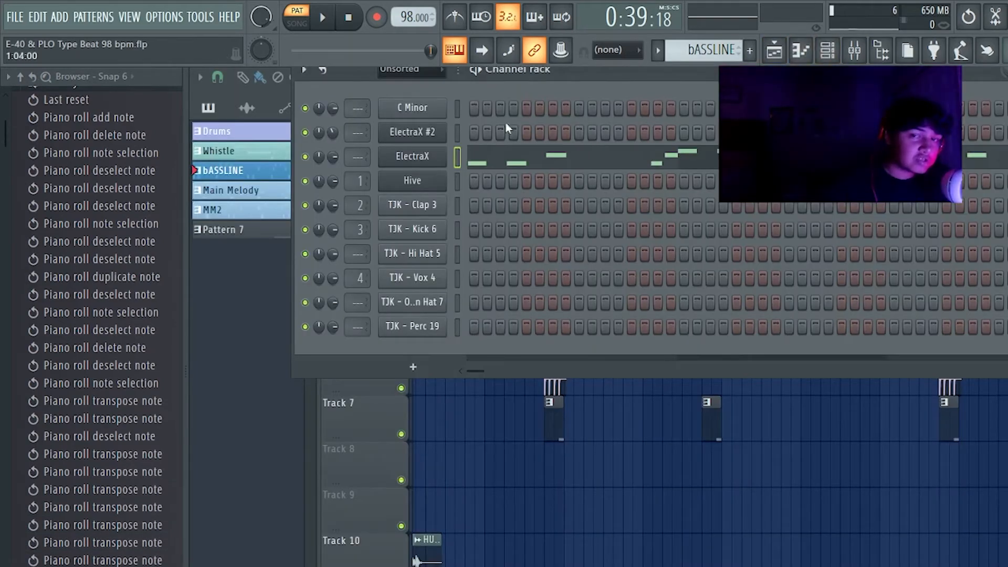
click(455, 112)
click(453, 107)
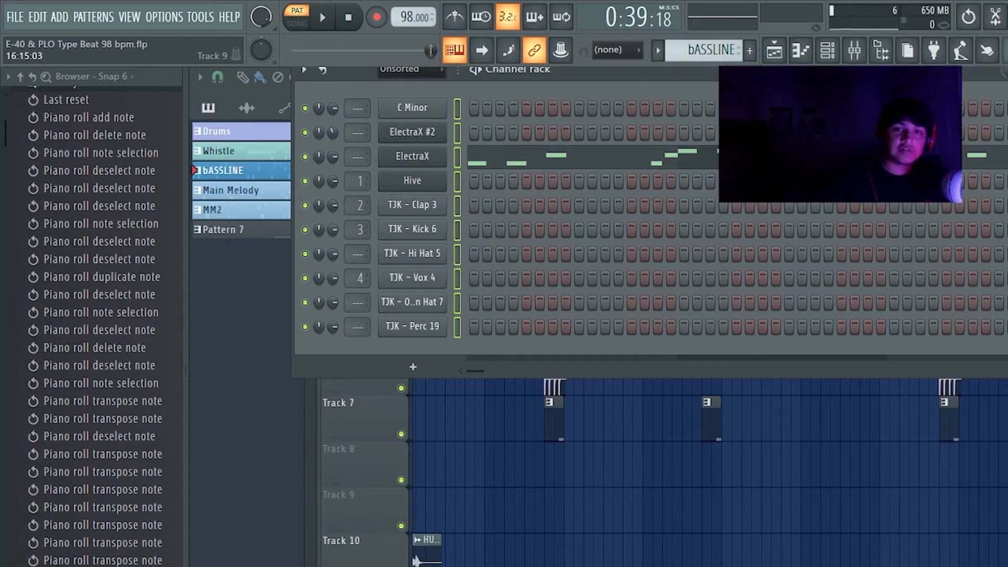
Step: Reset the target mixer tracks of Hive, TJK - Clap 3, TJK - Kick 6 and TJK - Vox 4 to Master
scroll(359, 180, down, 1)
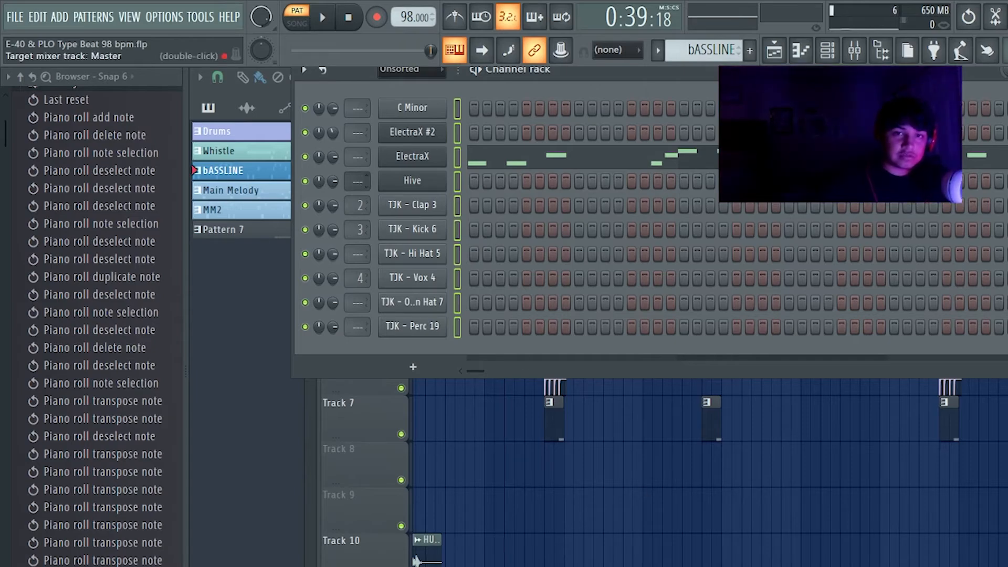
scroll(360, 206, down, 2)
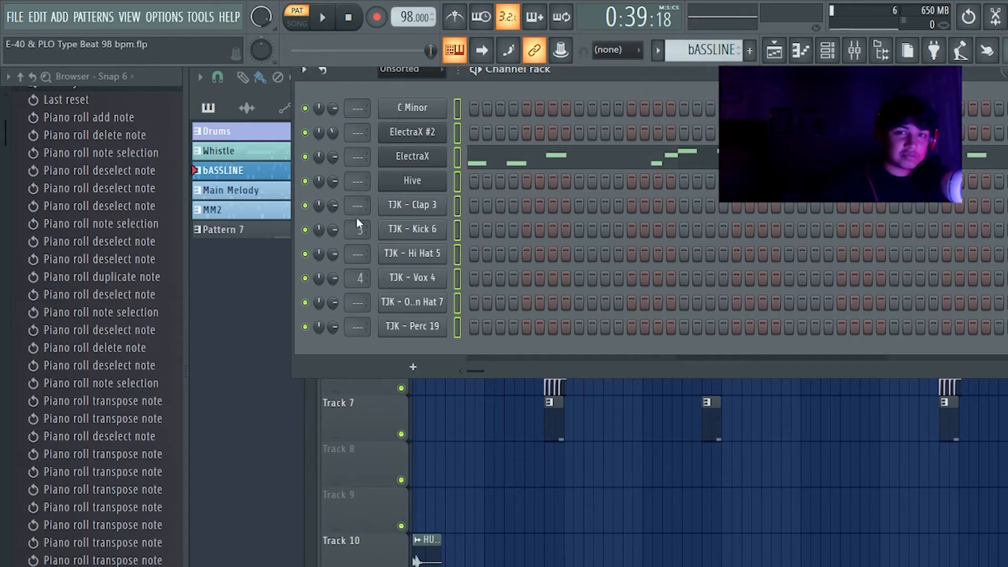
scroll(360, 230, down, 3)
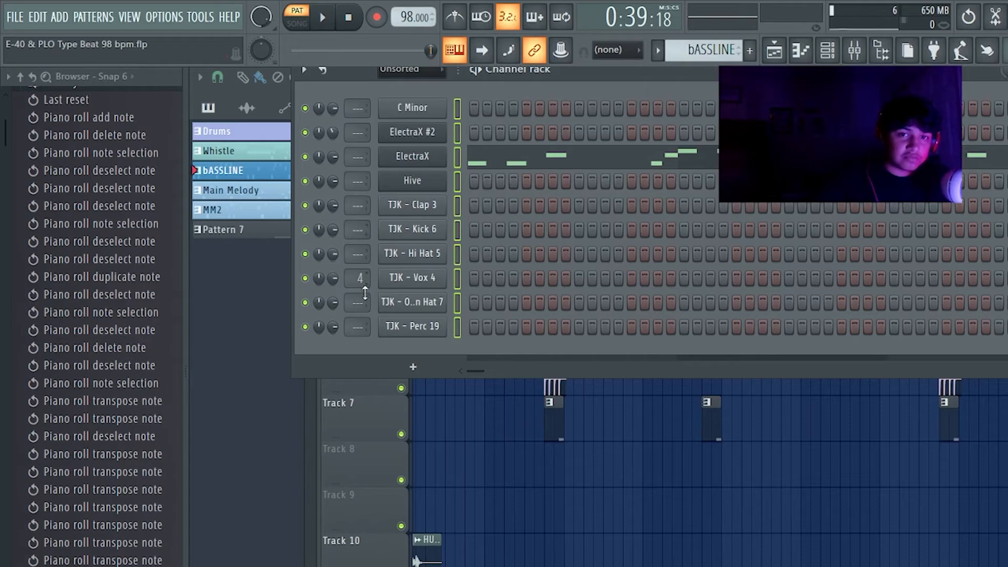
scroll(362, 279, down, 3)
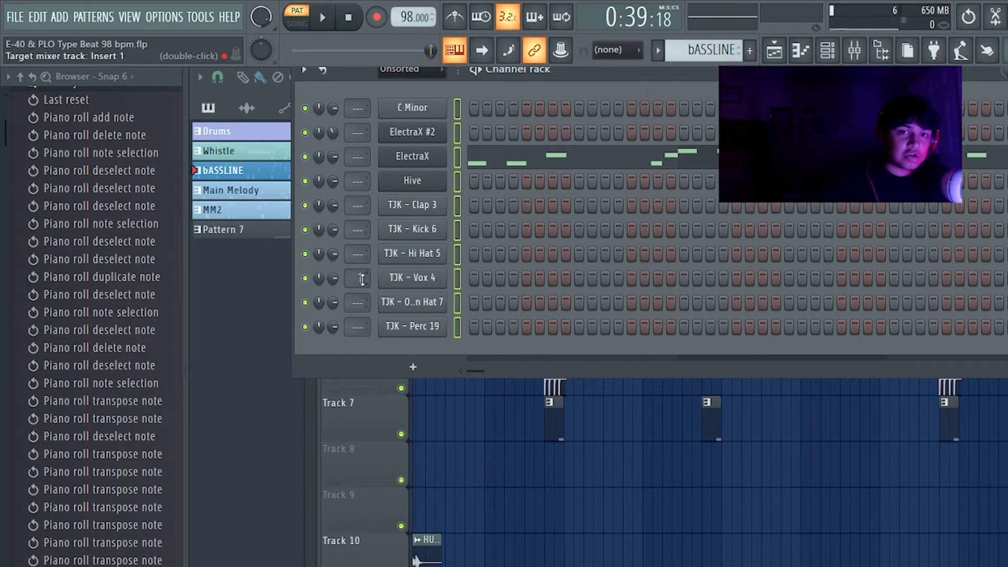
scroll(362, 278, down, 1)
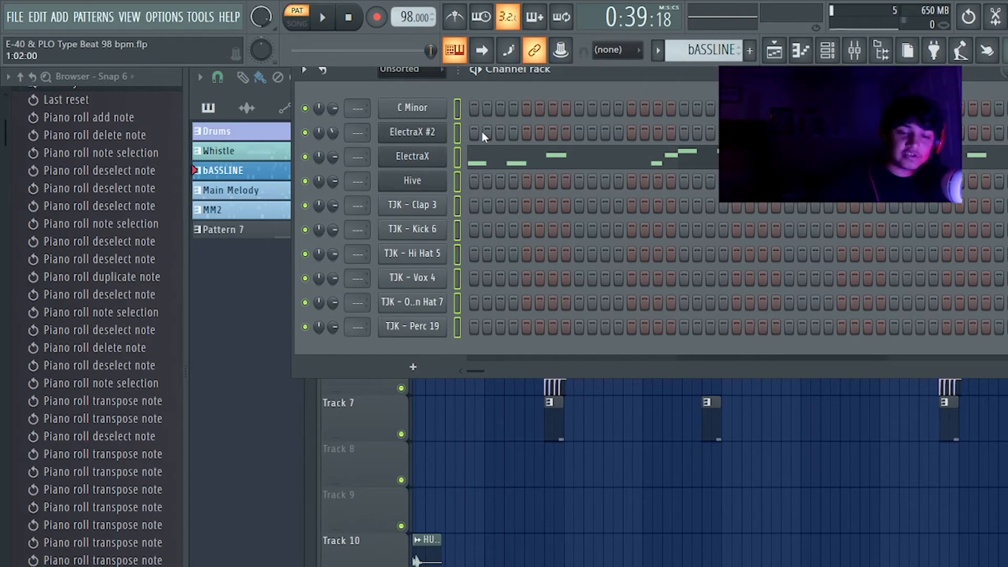
Step: Route all selected channels to consecutive mixer tracks 1 to 10 and view them in the mixer
key(ctrl+l)
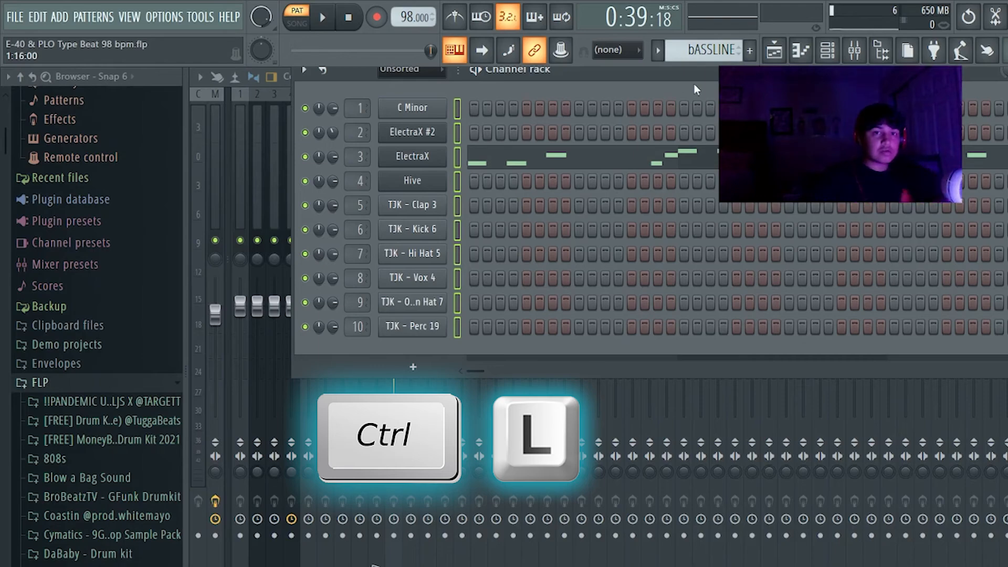
click(842, 52)
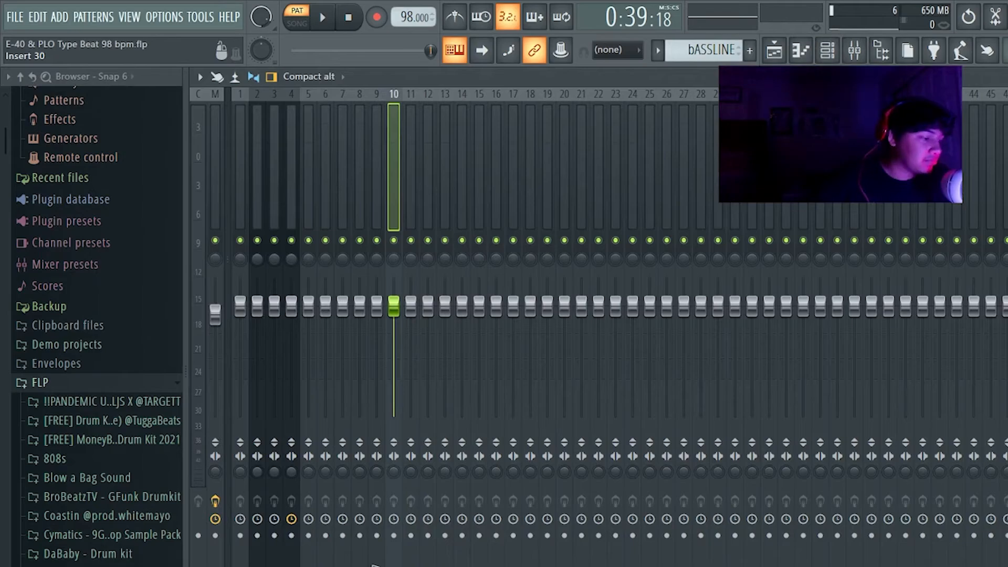
click(773, 53)
Step: Return to the channel rack, reselect all channels and link them to mixer tracks 1 to 10 again
click(801, 51)
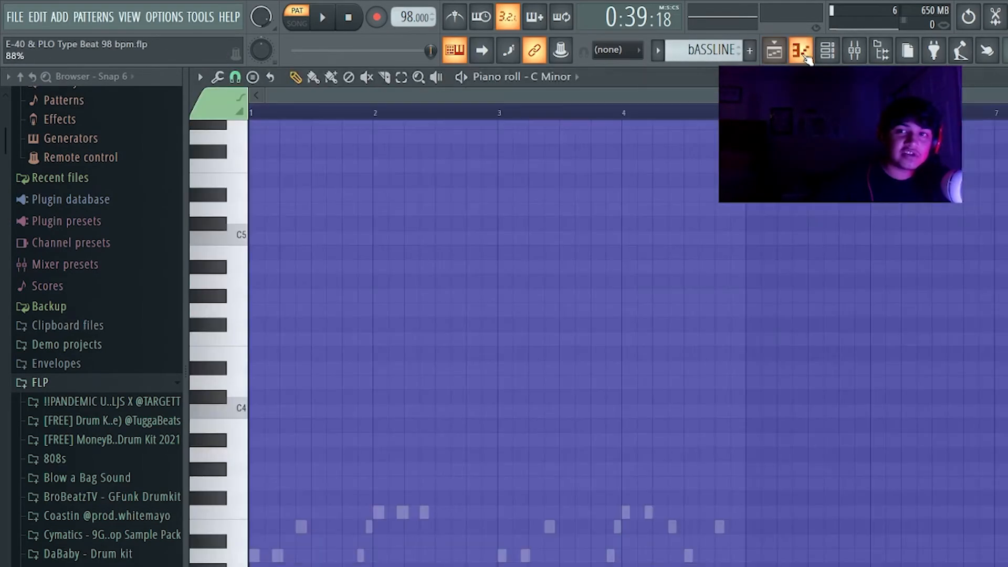
click(801, 50)
click(827, 51)
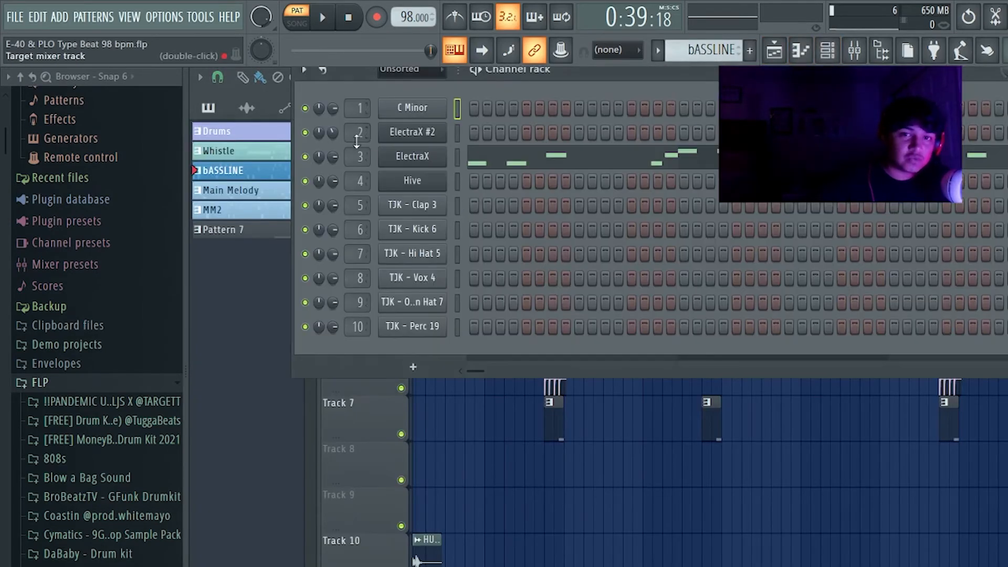
right_click(460, 110)
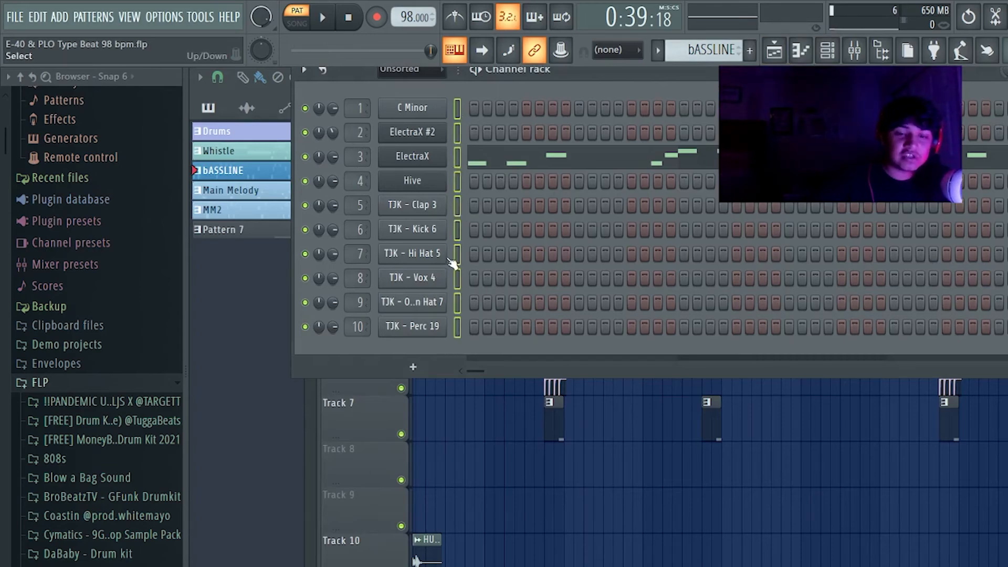
key(ctrl+l)
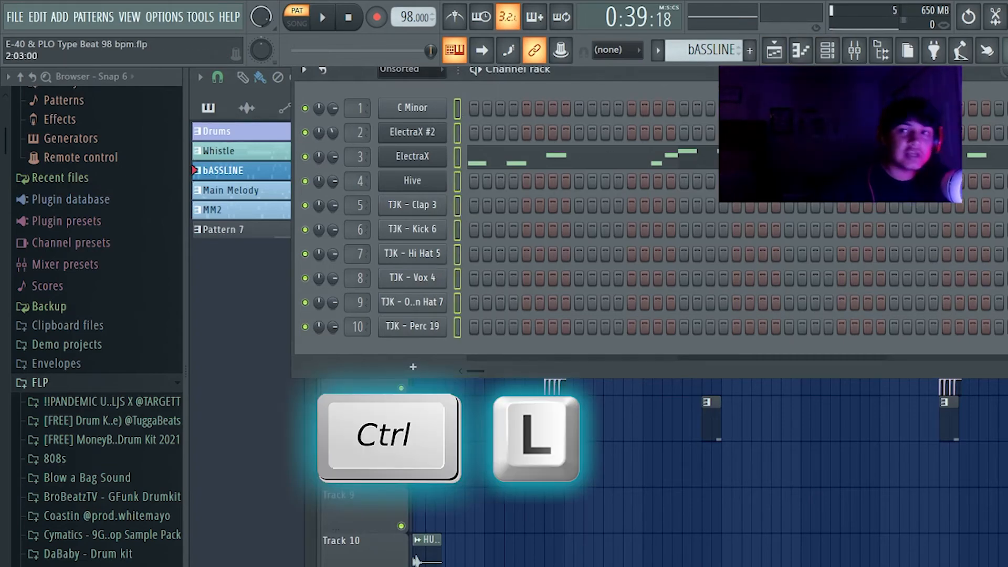
Step: Show the TJK - Clap 3 piano roll and draw a G4 note about half a bar long at the start of bar 1
click(854, 52)
click(800, 50)
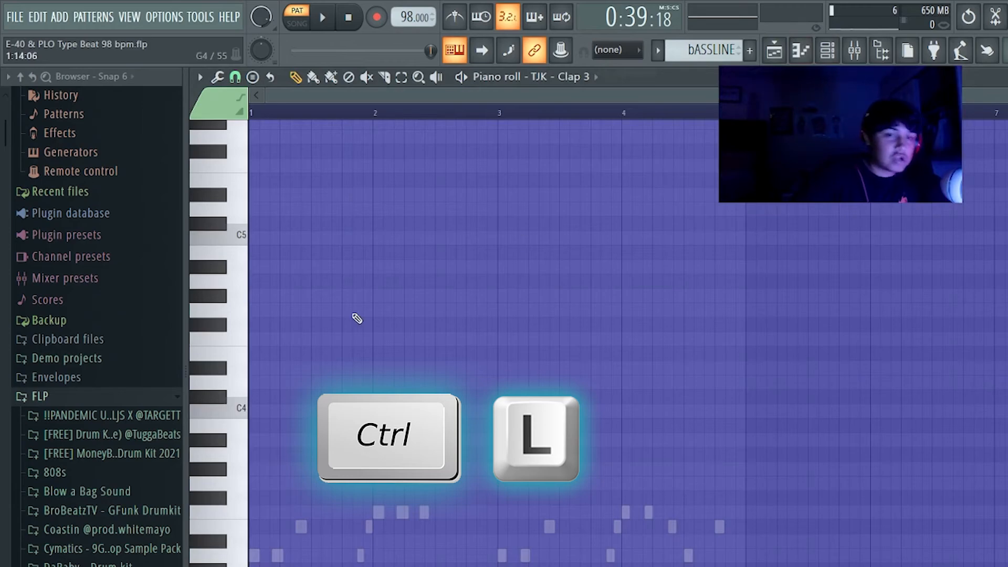
click(352, 310)
drag(352, 313, 232, 310)
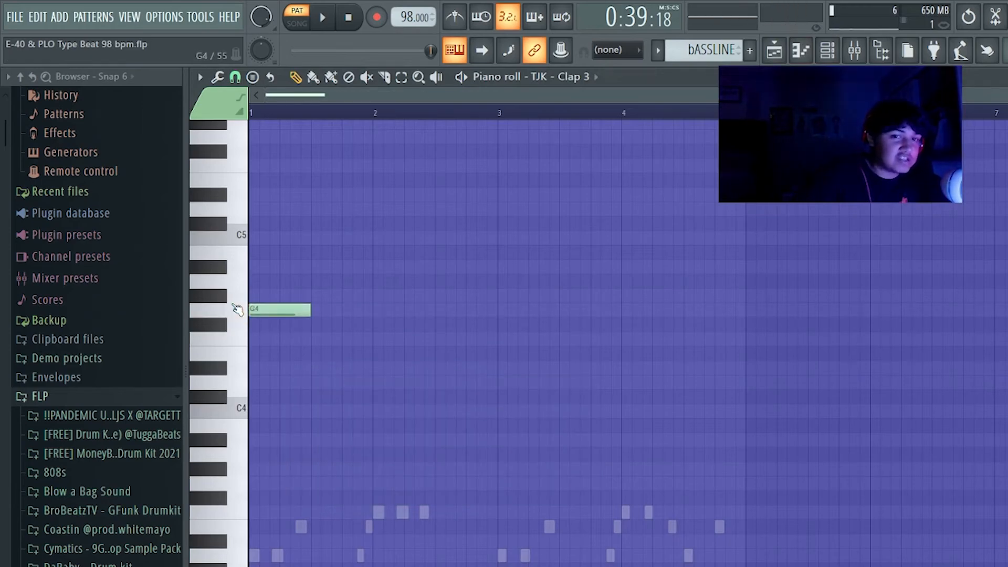
Step: Select the G4 clap note and set the piano roll snap to 1/3 beat
click(401, 77)
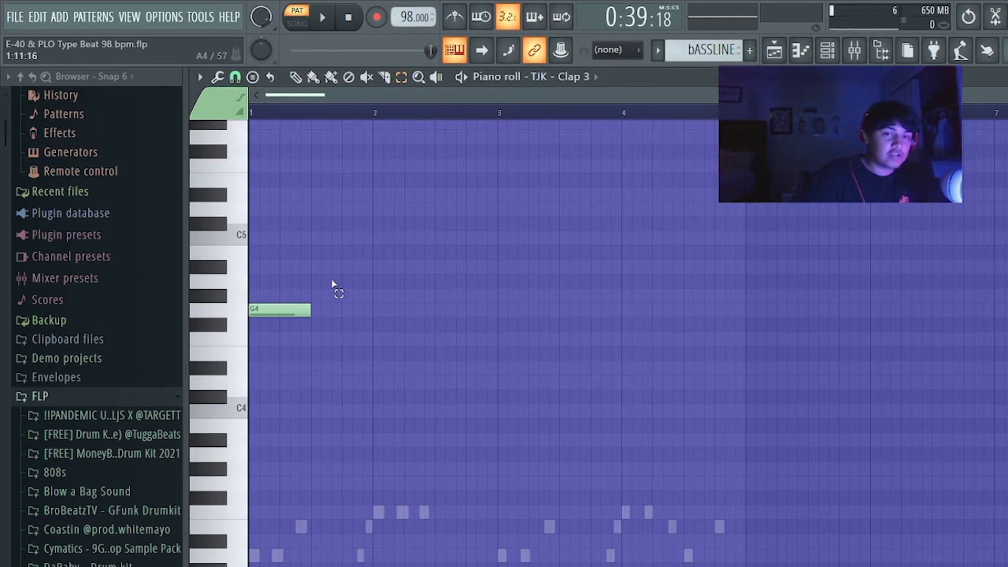
key(ctrl+a)
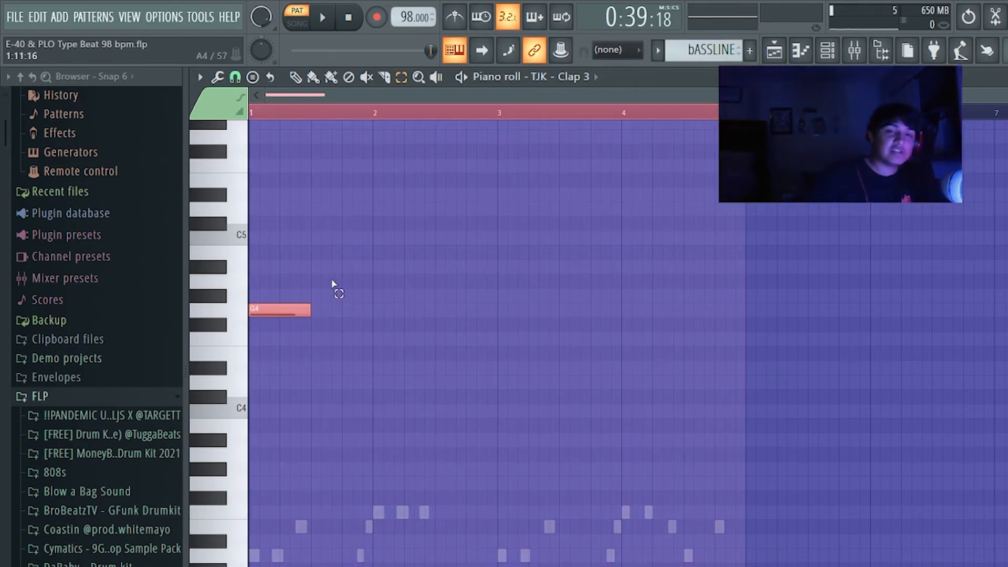
click(234, 78)
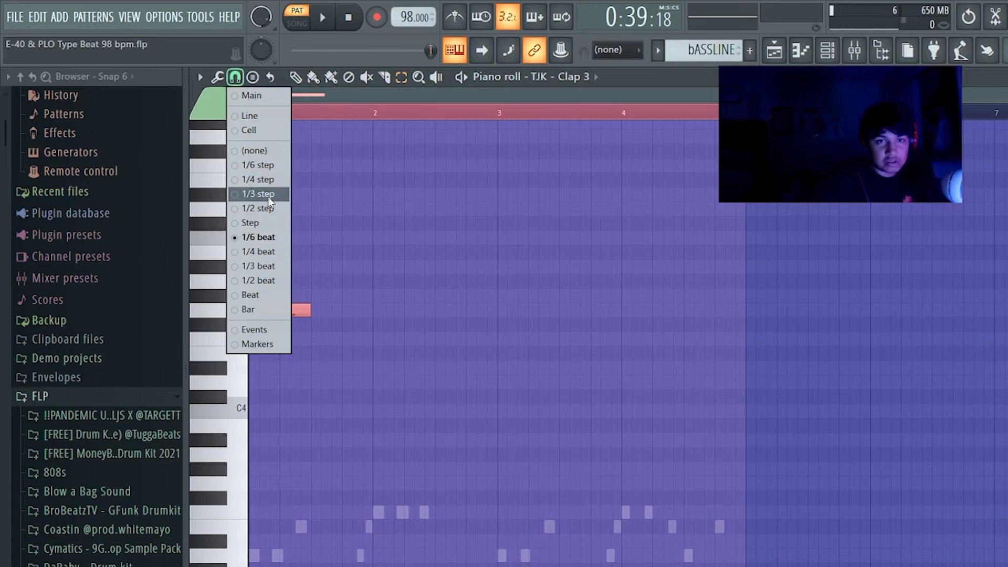
click(260, 266)
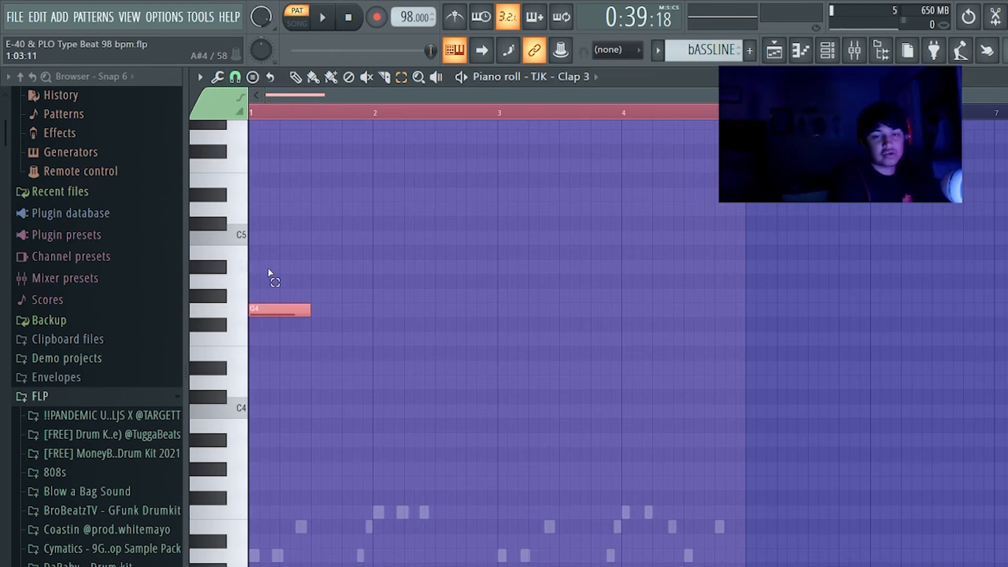
Step: Chop the selected G4 clap note into 1/3-beat pieces and play the pattern
key(ctrl+u)
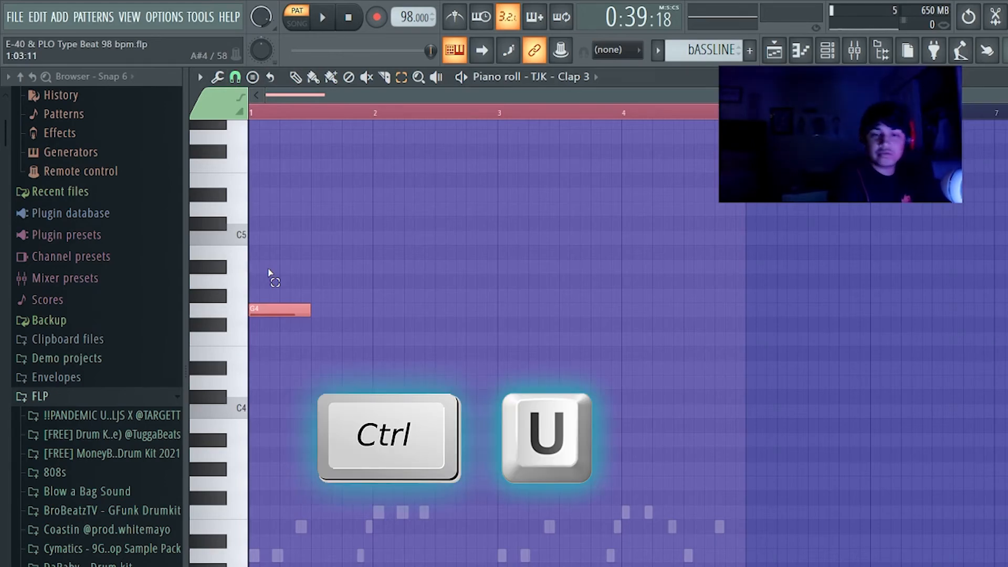
key(ctrl+u)
key(space)
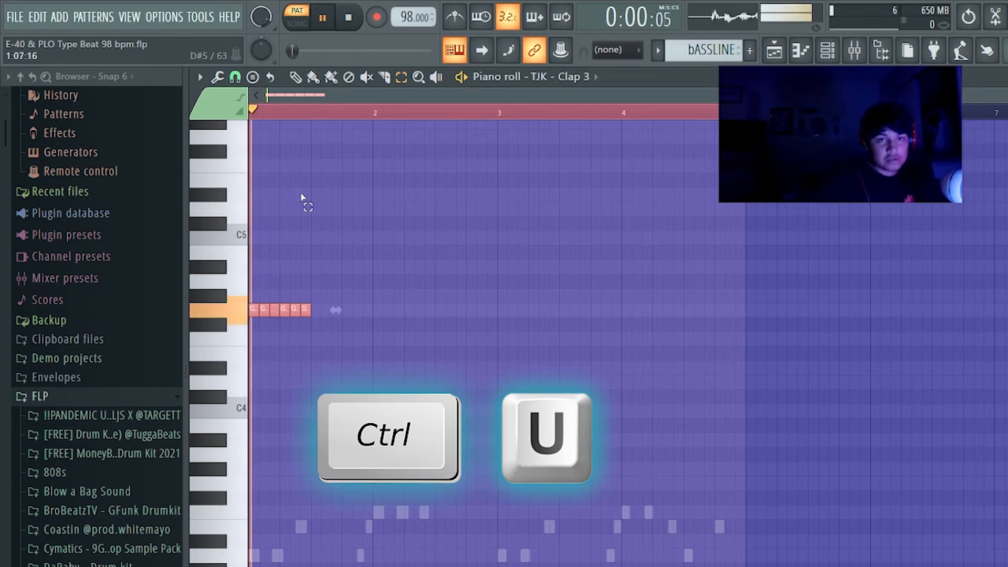
Step: Stop playback, select the chopped clap notes and undo the chop so the G4 note is whole again
key(space)
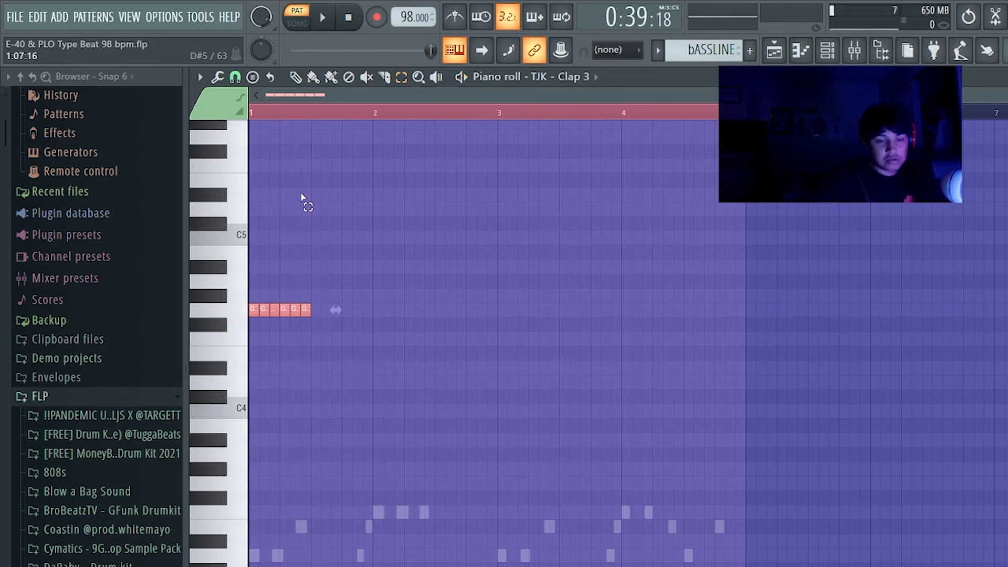
ctrl+click(301, 197)
drag(297, 184, 282, 229)
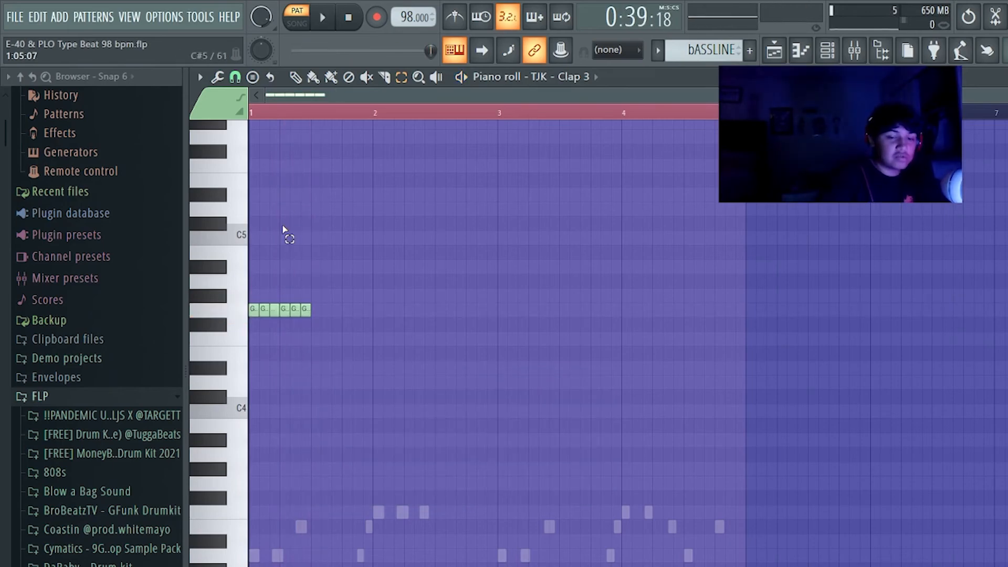
key(ctrl+z)
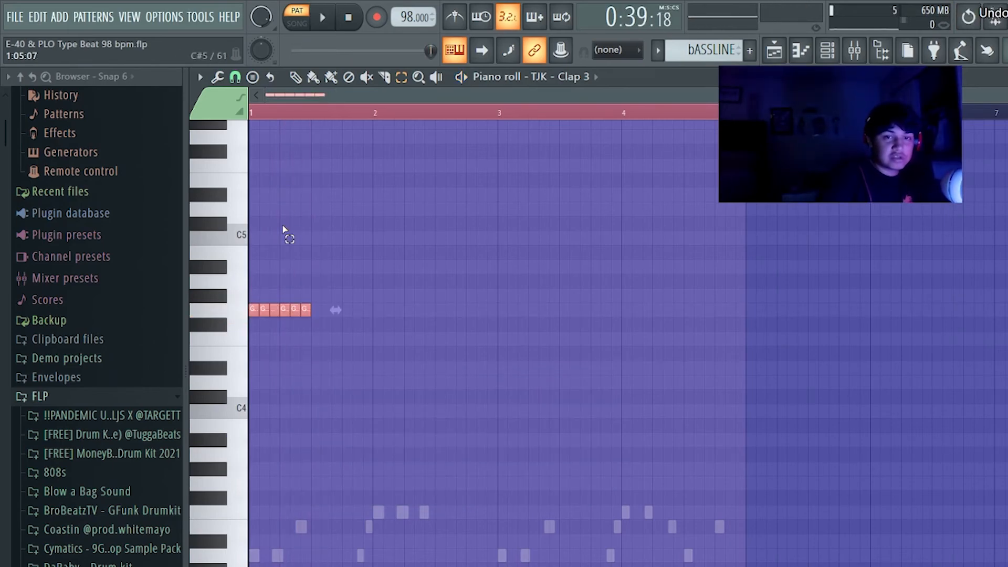
key(ctrl+z)
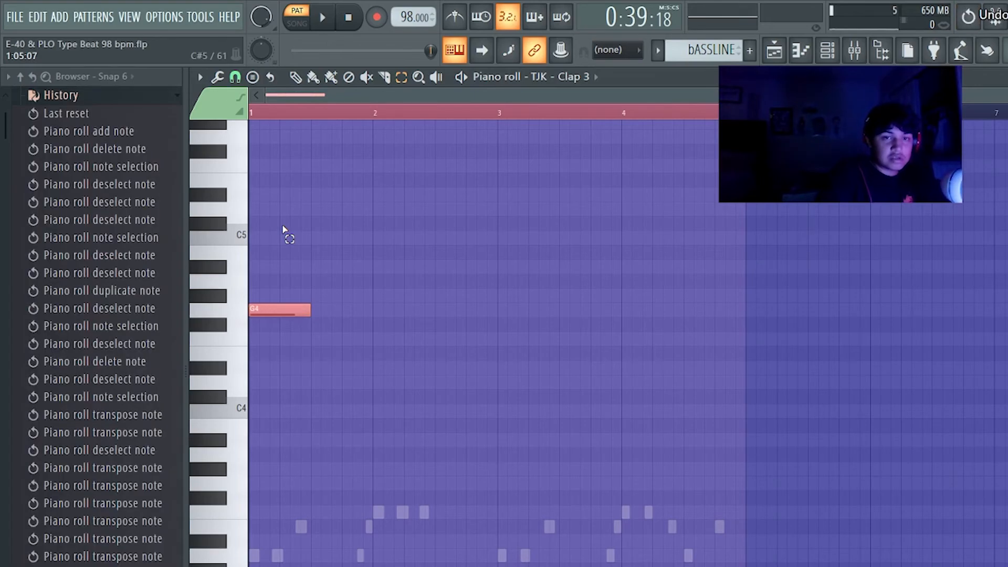
Step: Set the piano roll snap to 1/4 beat, chop the G4 clap note into 1/4-beat pieces and play the pattern
click(234, 77)
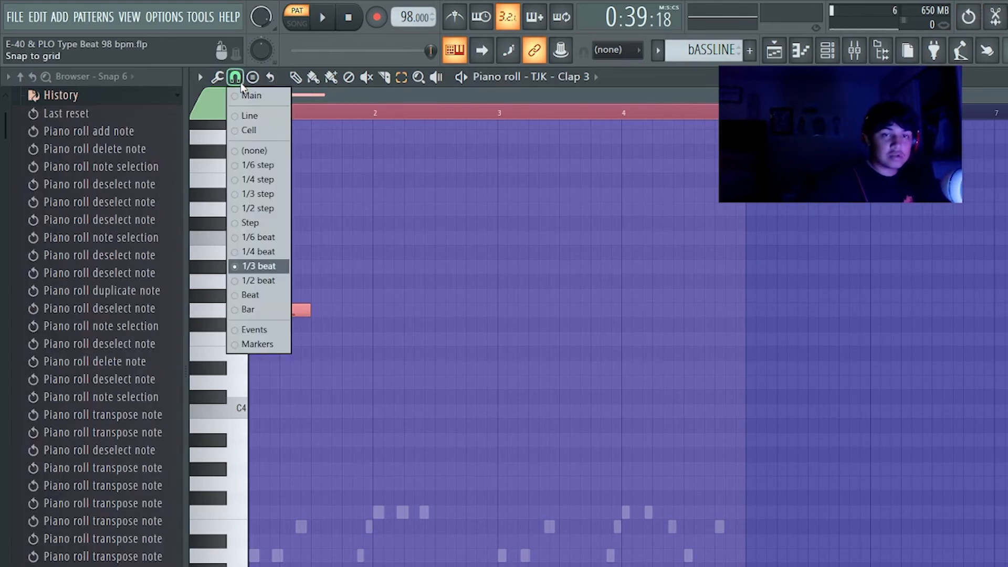
click(267, 239)
key(m)
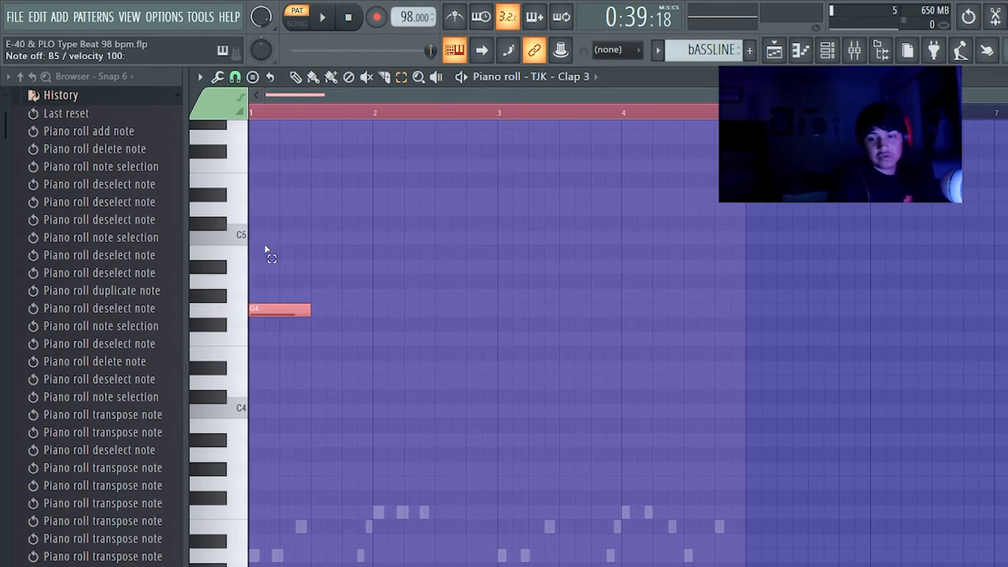
key(alt+u)
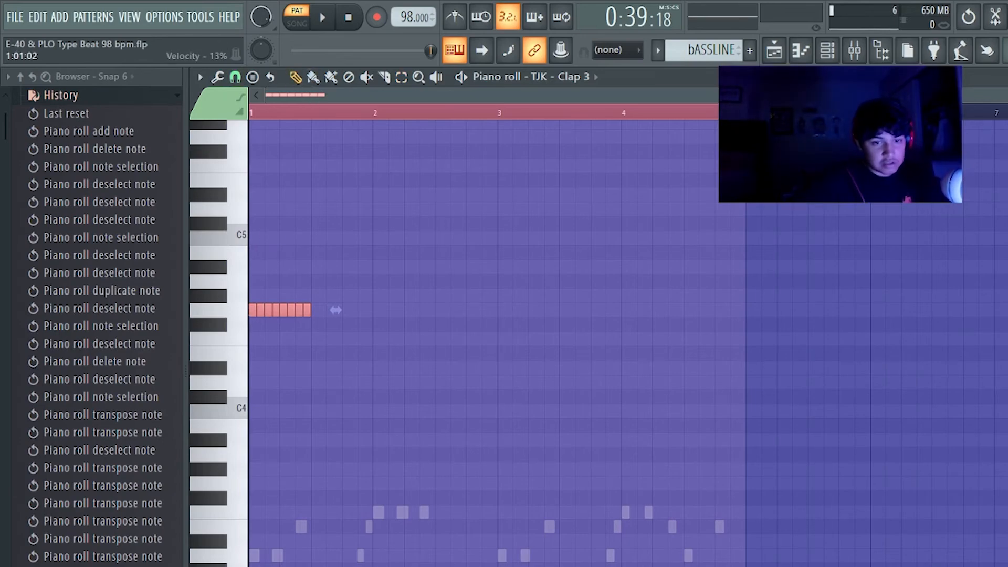
key(space)
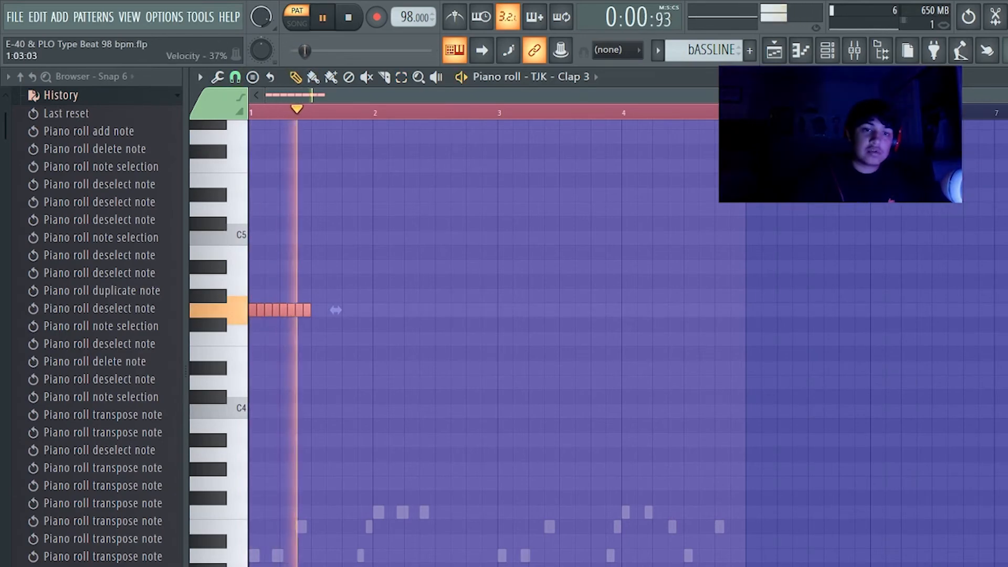
key(space)
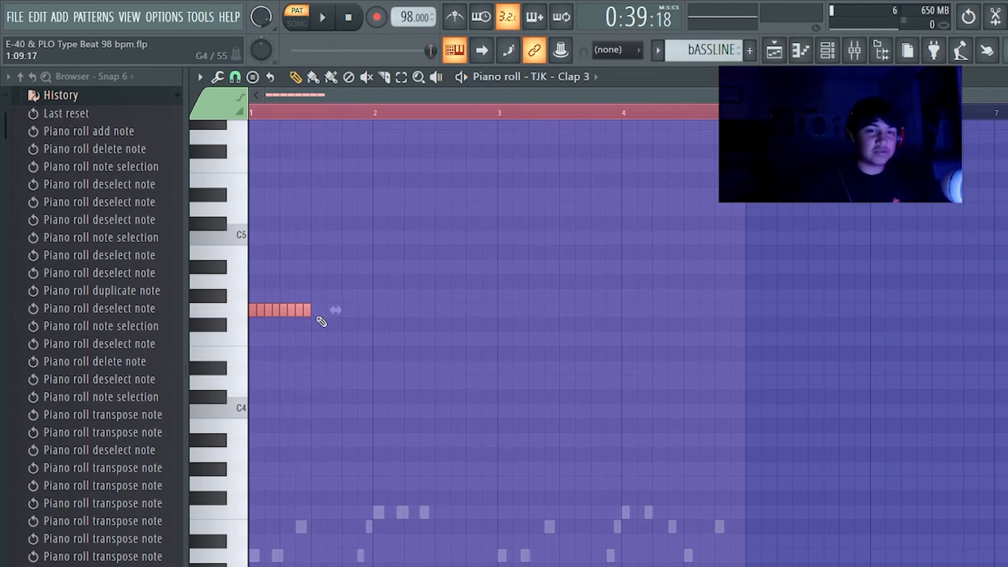
Step: Shrink the chopped G4 clap notes together to about a quarter bar in total and play the pattern
drag(341, 314, 310, 322)
key(space)
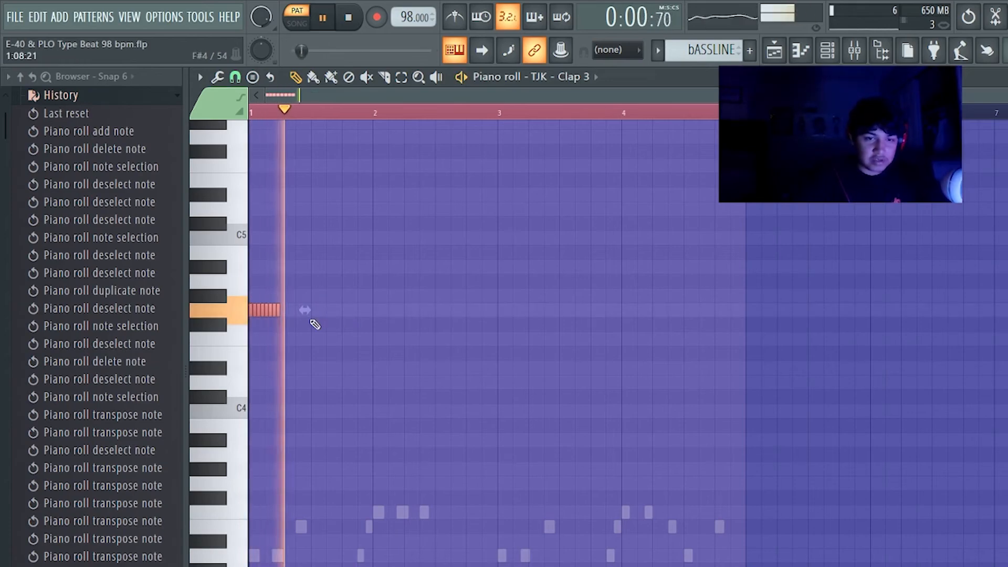
key(space)
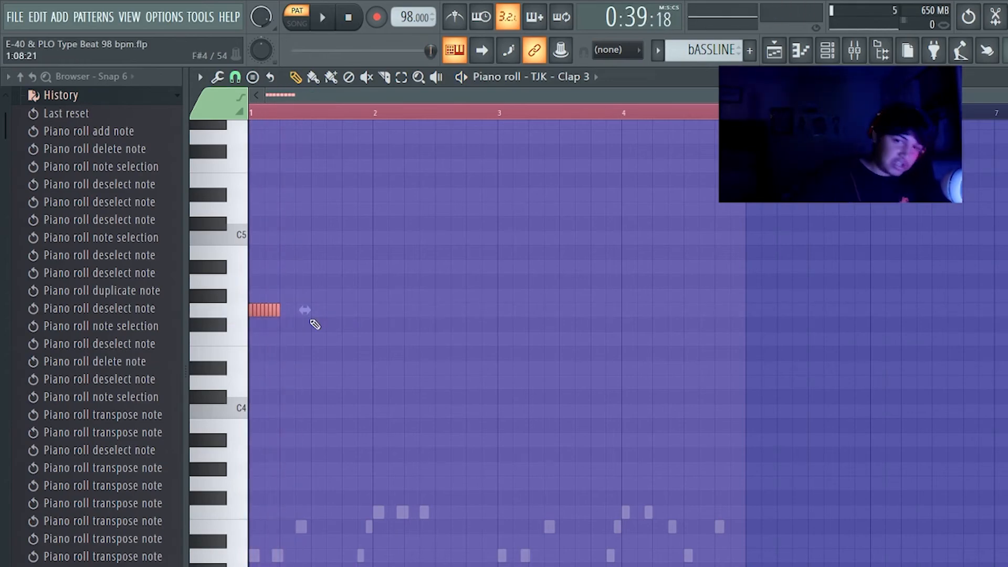
Step: Show the playlist, return to the TJK - Clap 3 piano roll and open the channel rack
click(774, 51)
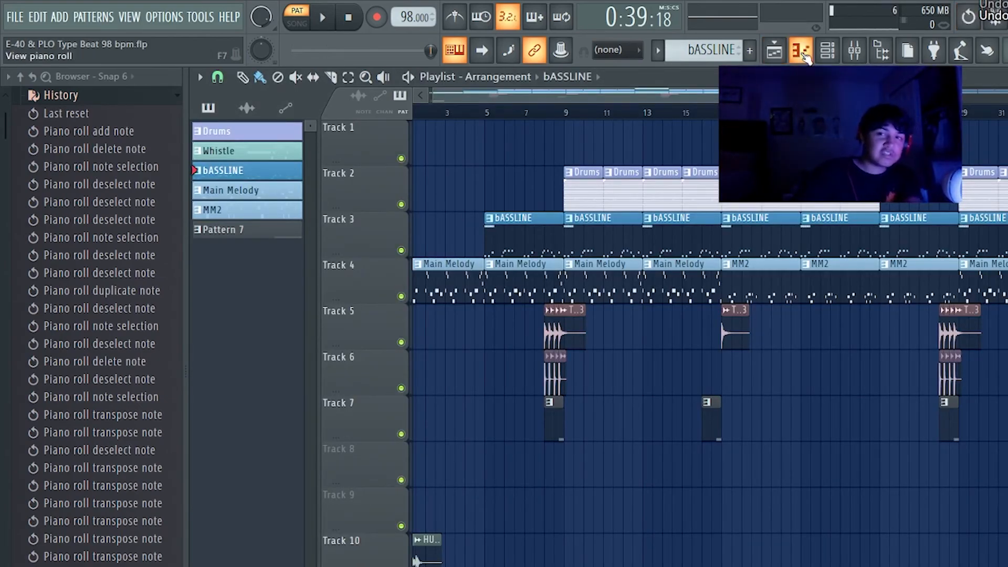
click(801, 51)
click(827, 51)
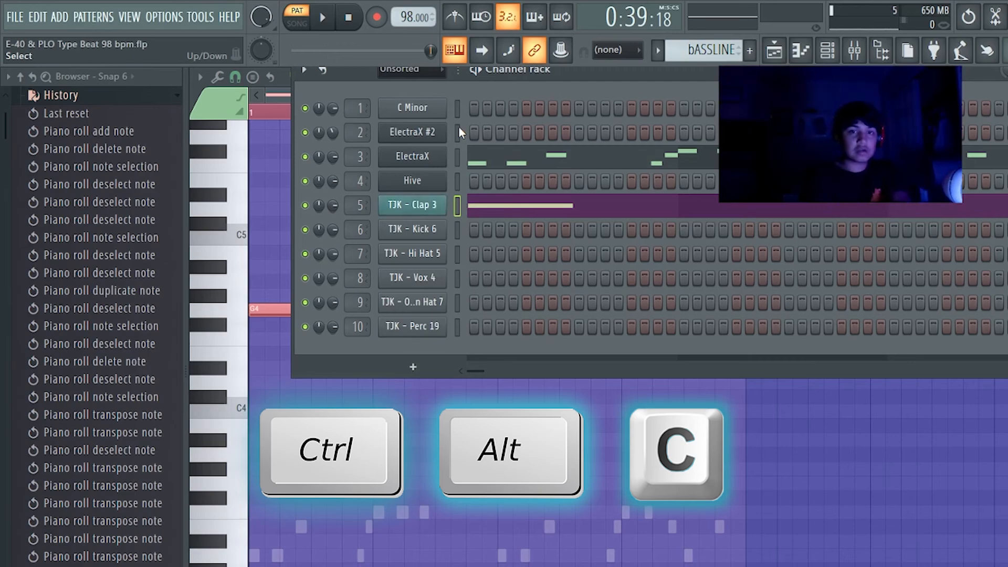
Step: Select all ten channels in the channel rack and assign them random colors
drag(456, 108, 470, 295)
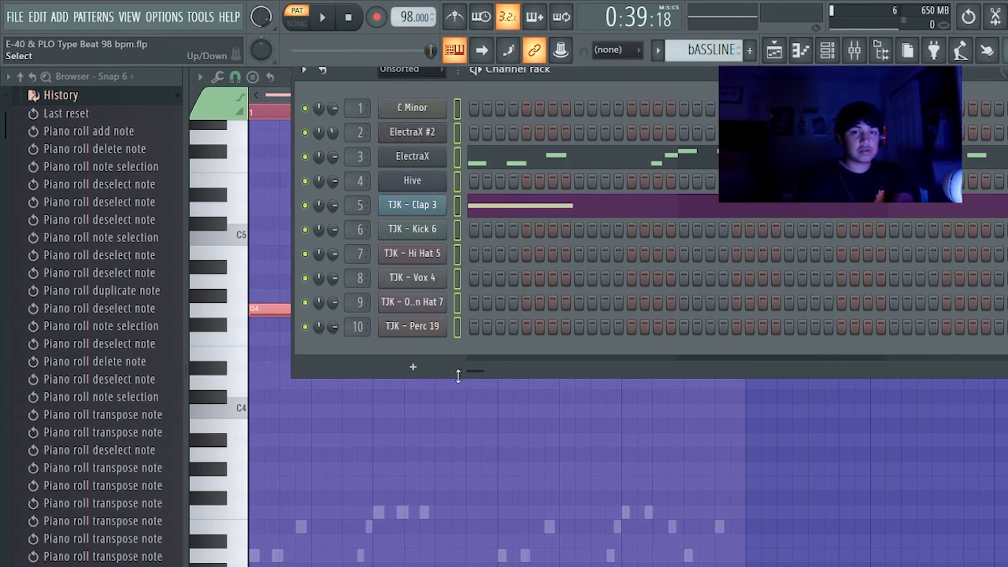
key(ctrl+alt+c)
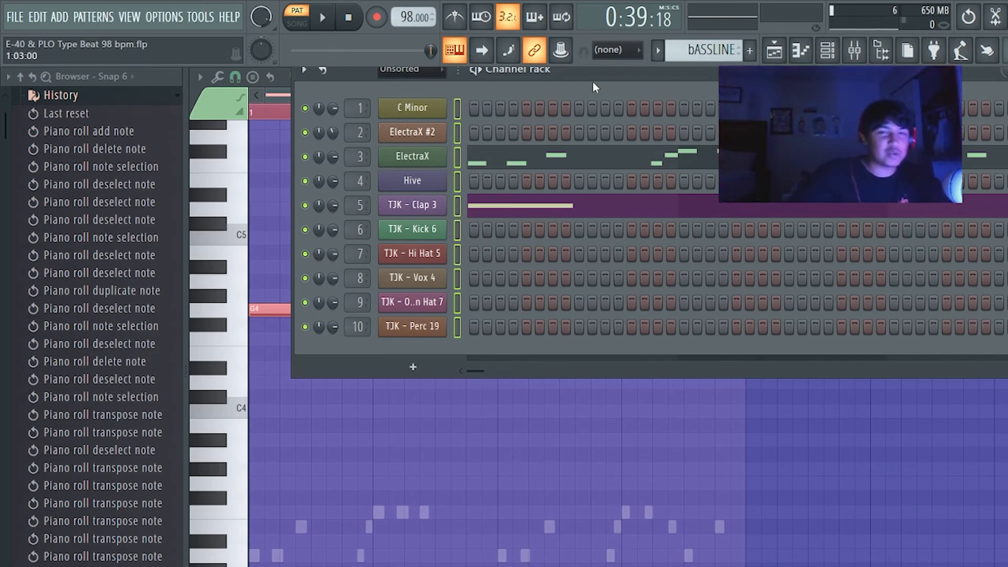
drag(457, 107, 457, 181)
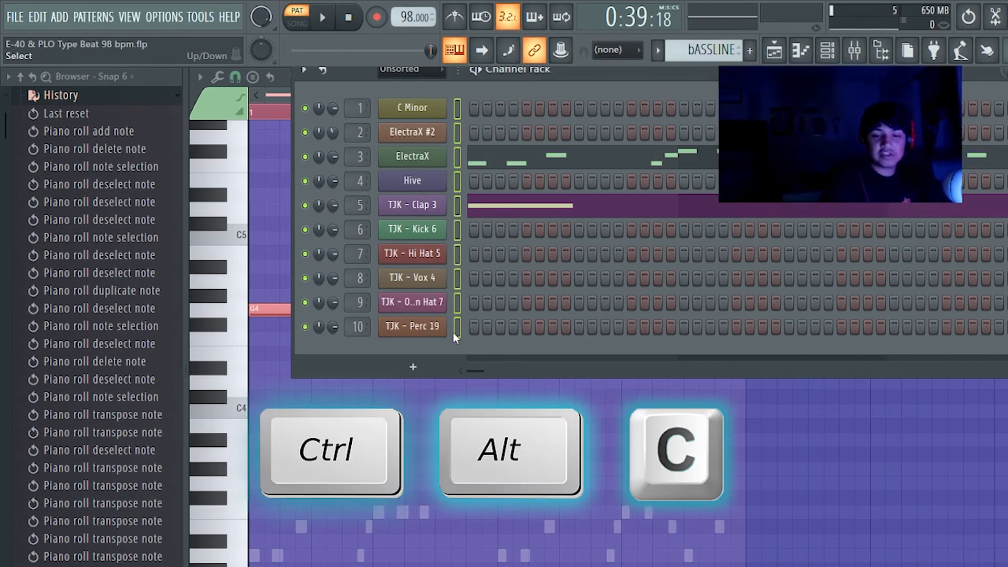
Step: Open the gradient coloring for the selected channels, set the first color to dark blue swatch 7 and activate the last color for editing
click(303, 70)
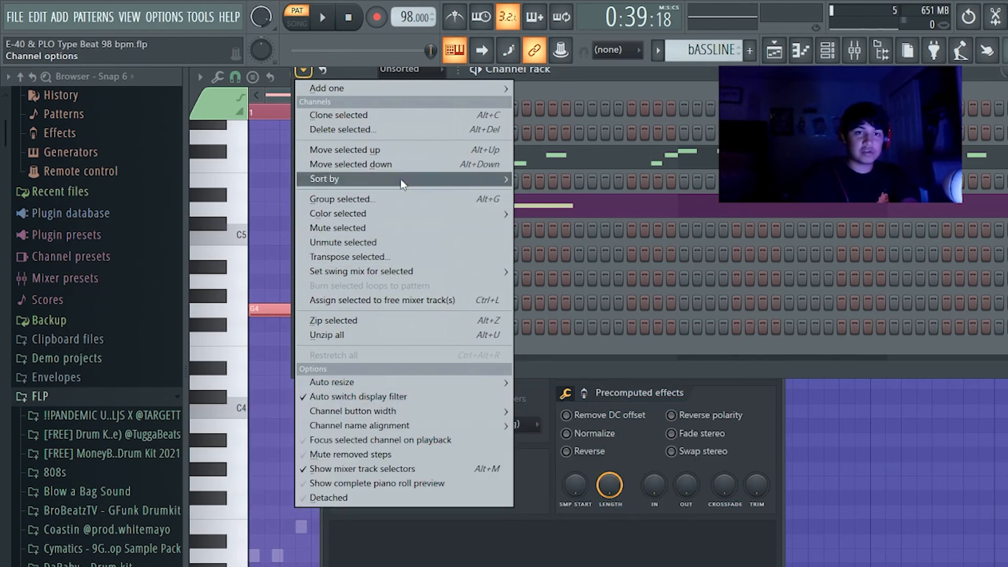
mouse_move(397, 213)
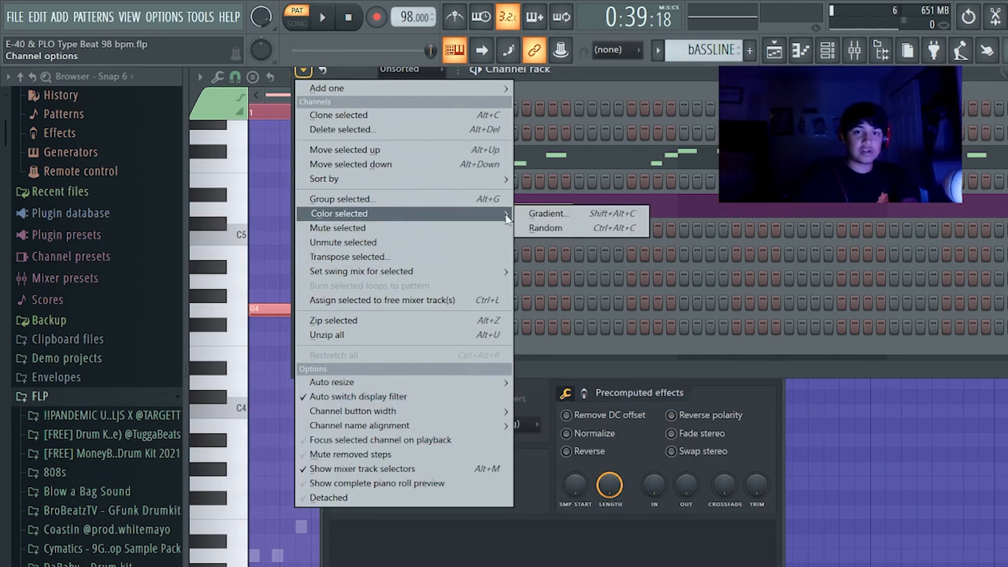
click(535, 215)
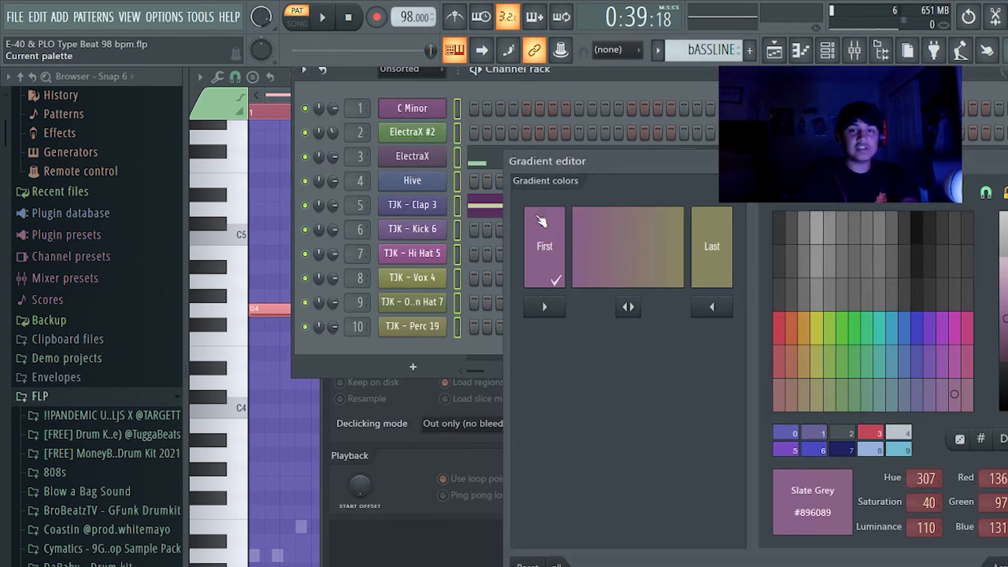
click(841, 452)
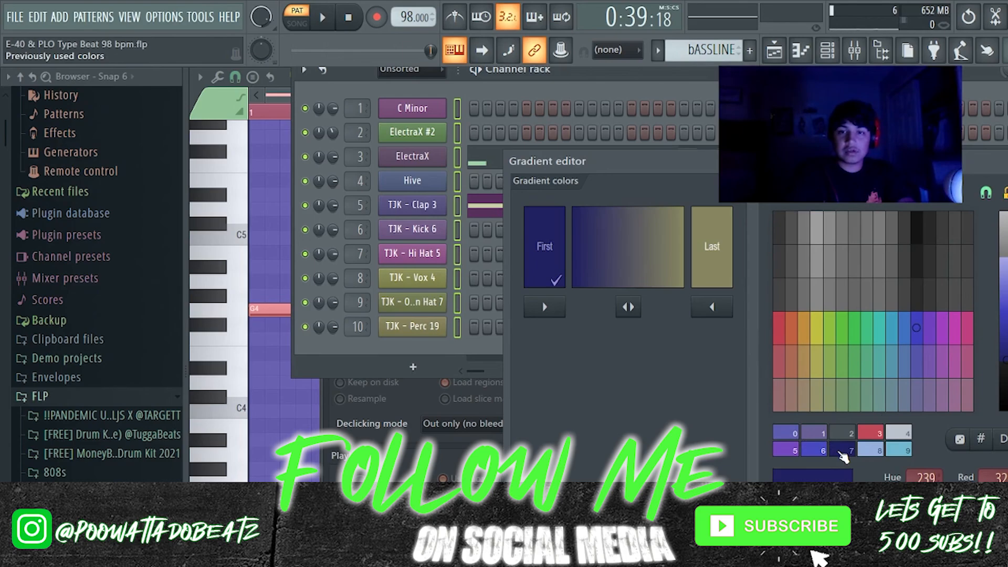
click(712, 262)
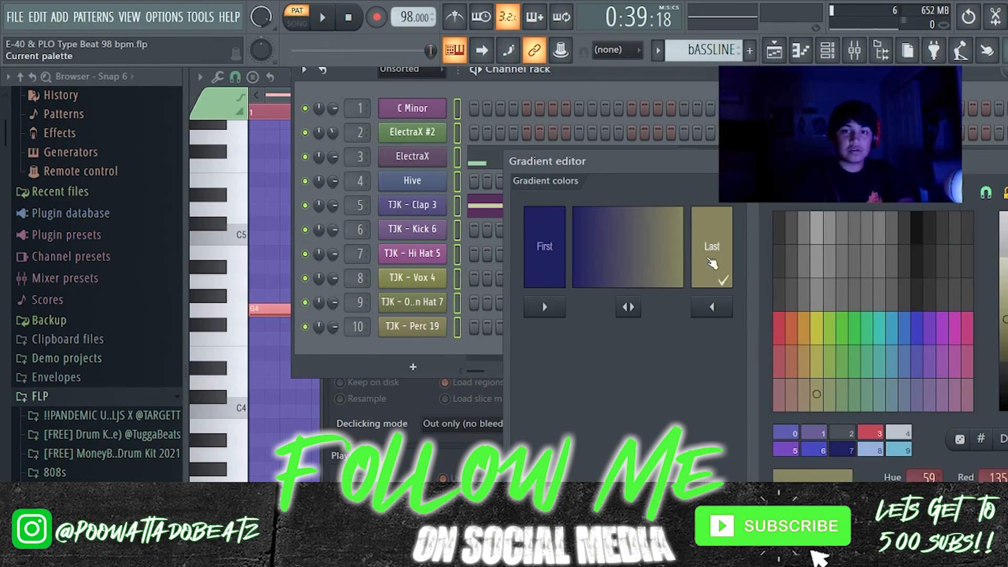